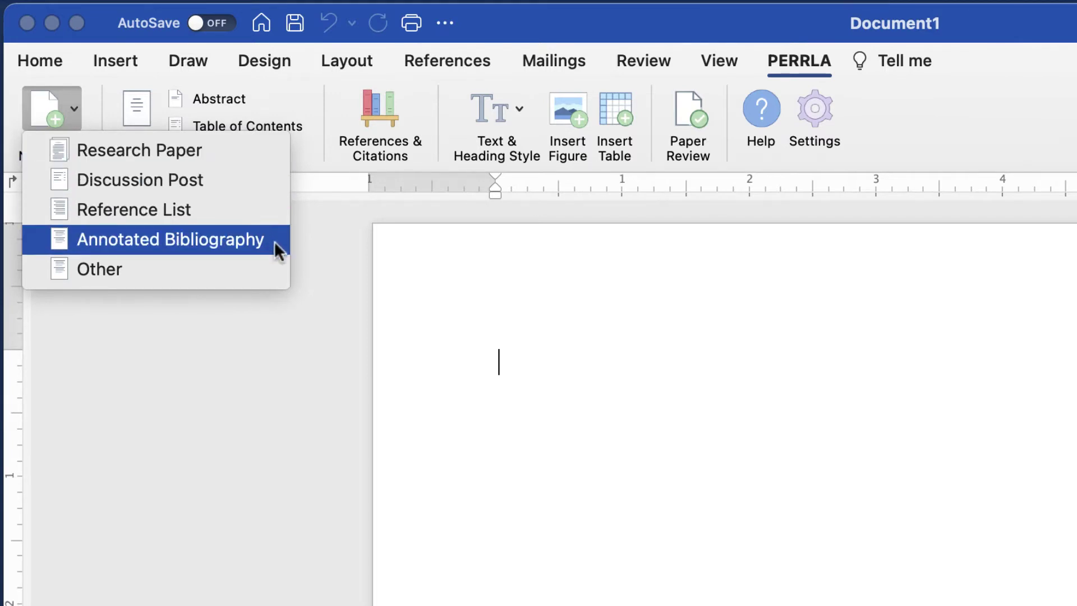
Create an APA 7th Edition student research paper titled "Sasquatch: The Truth Revealed" for Crypto 101, with the instructor's name and due date 08/31/2021.
click(228, 150)
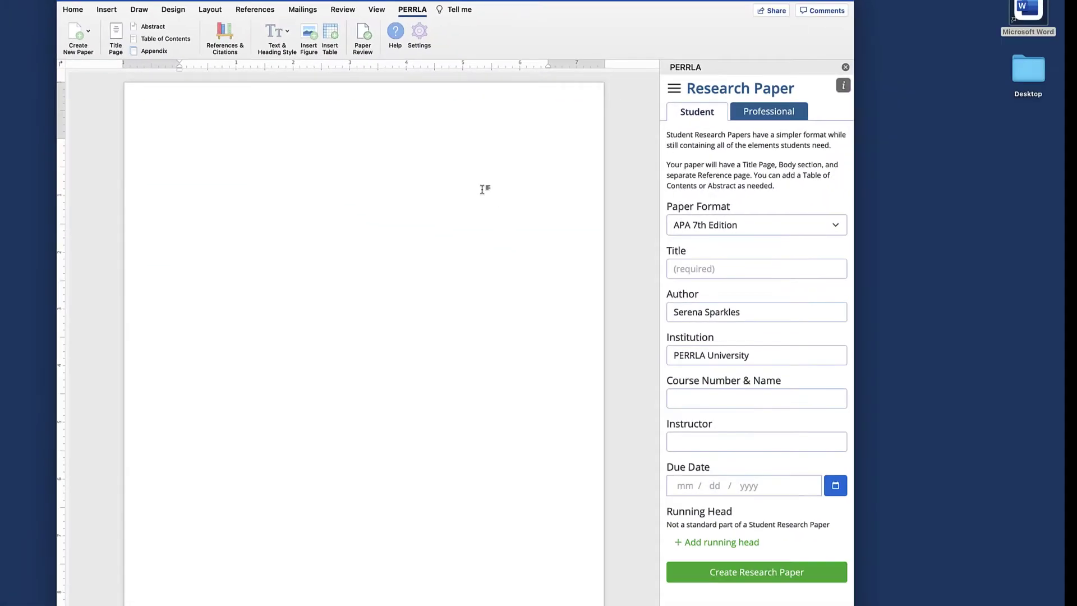
click(683, 269)
text(Sasquatch: The Truth Revealed)
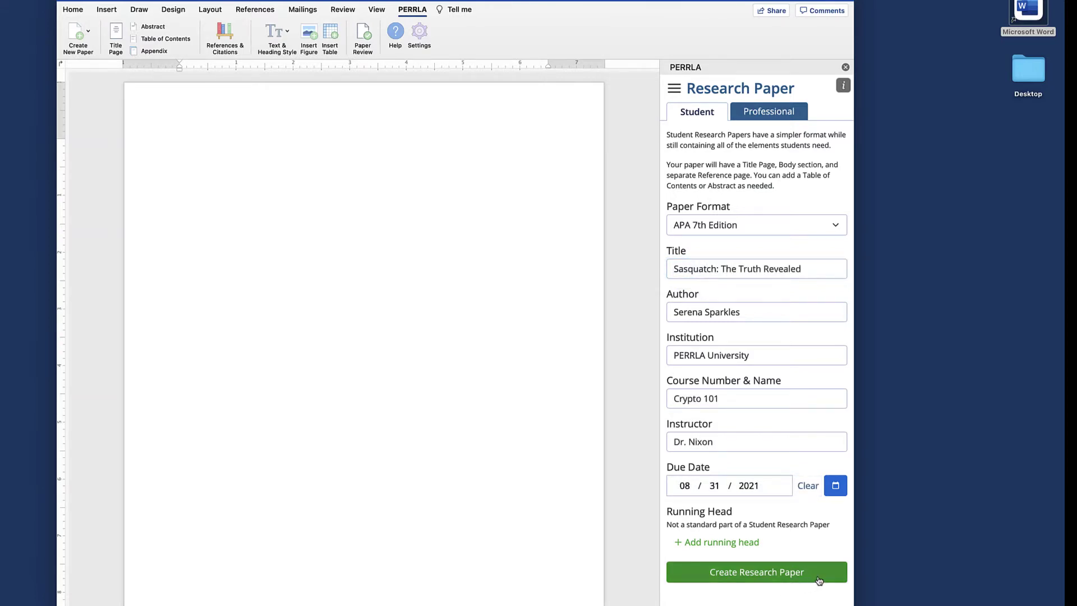
click(820, 580)
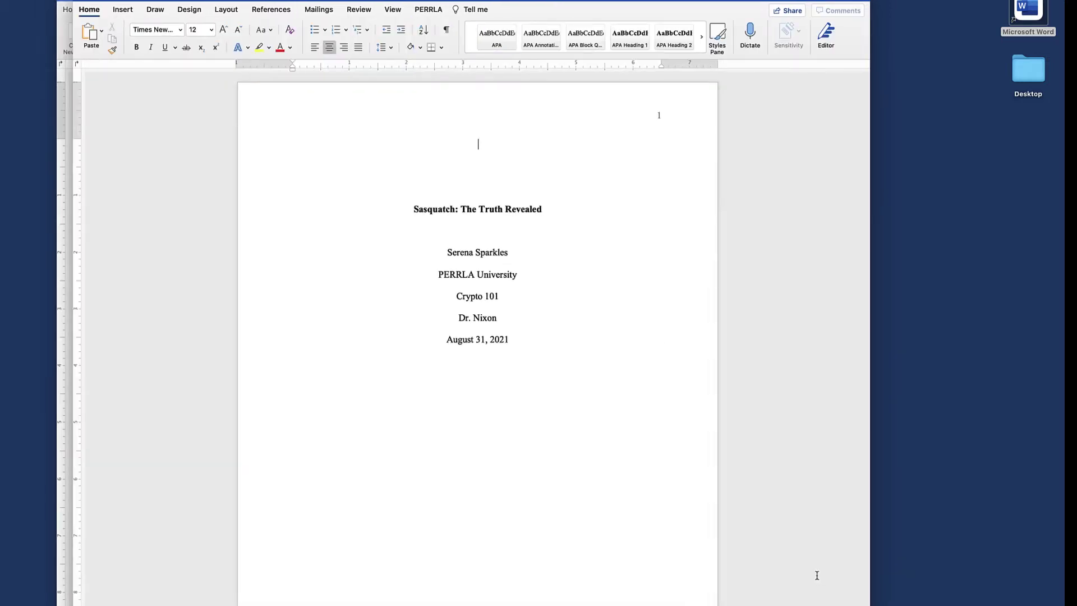
Replace the placeholder body text under the title on page 2 with the paragraphs about Bigfoot.
scroll(688, 280, down, 10)
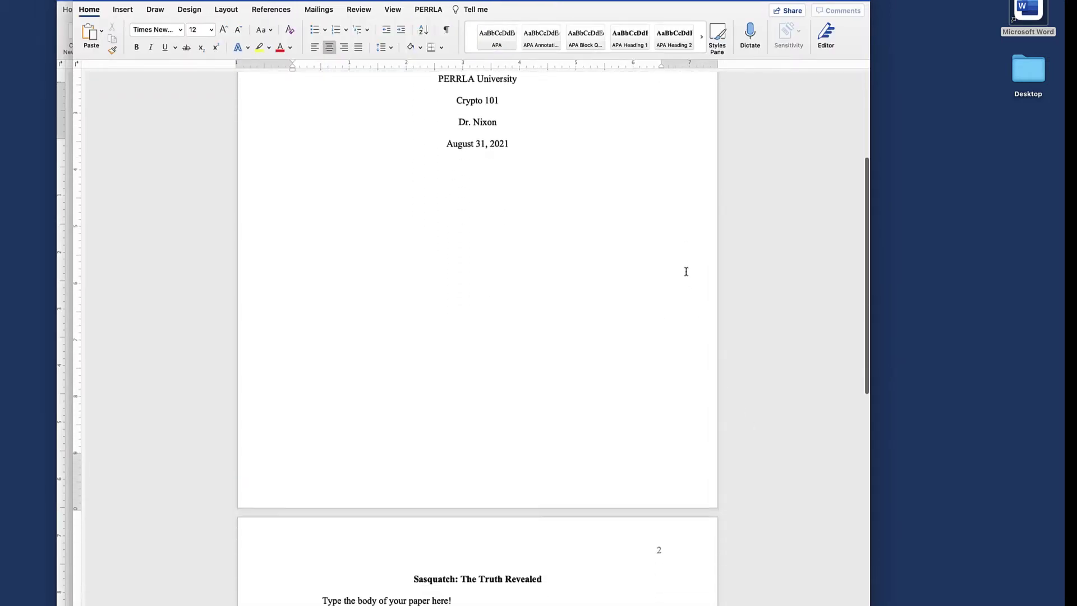
scroll(687, 271, down, 5)
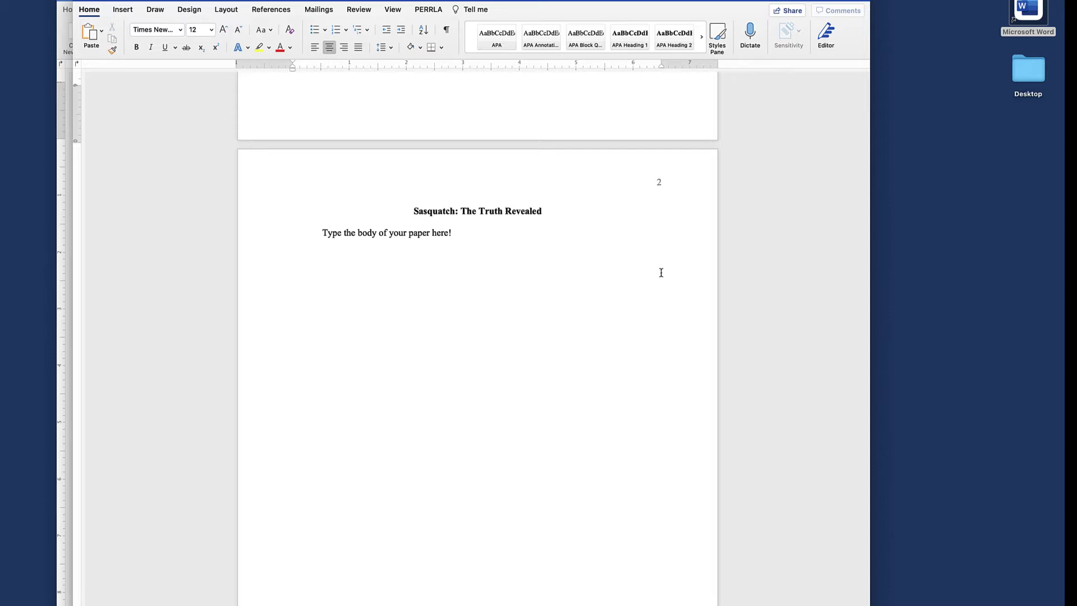
drag(452, 235, 331, 235)
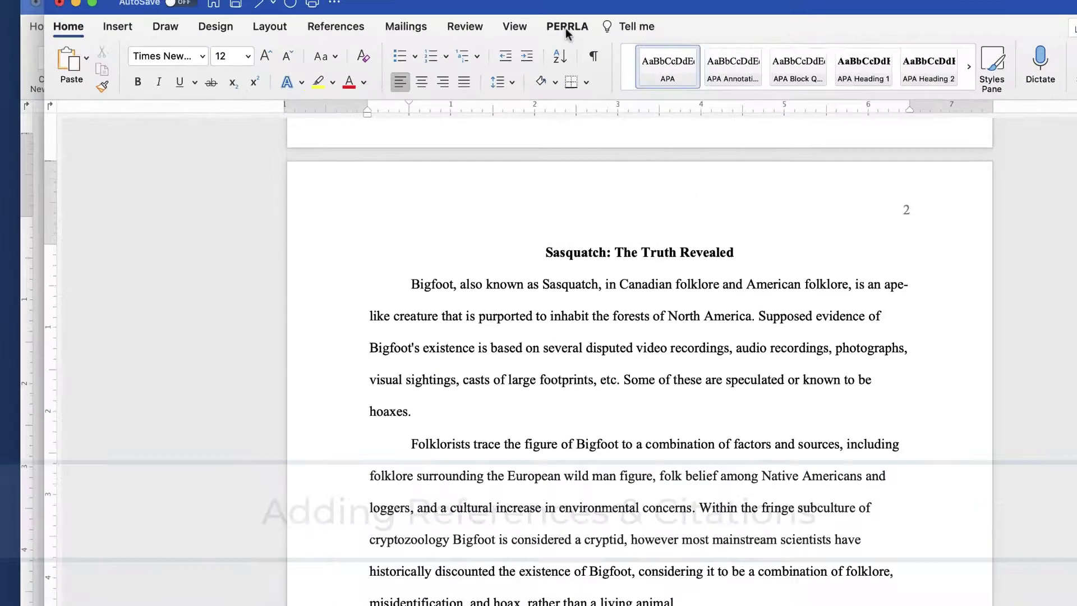
Open PERRLA's References & Citations for the paper and start creating a new reference.
click(427, 9)
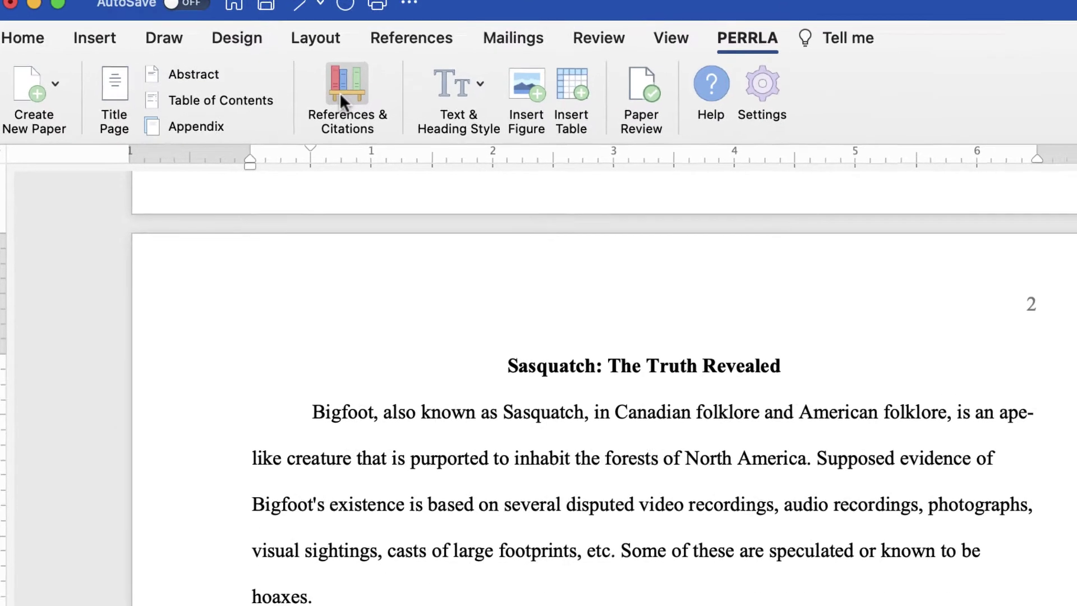
click(368, 113)
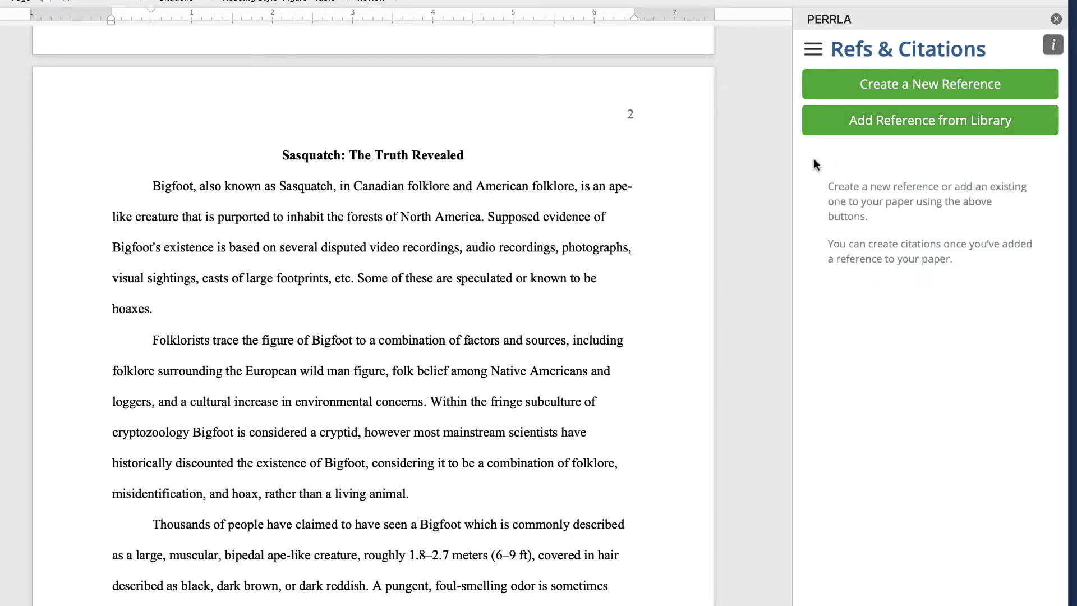
click(836, 91)
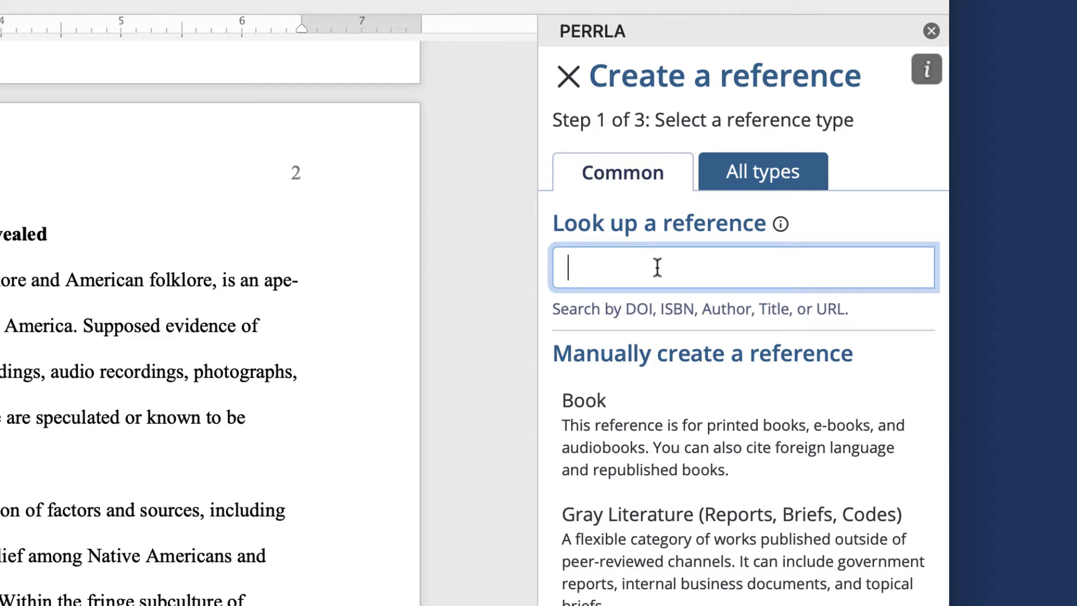
click(792, 186)
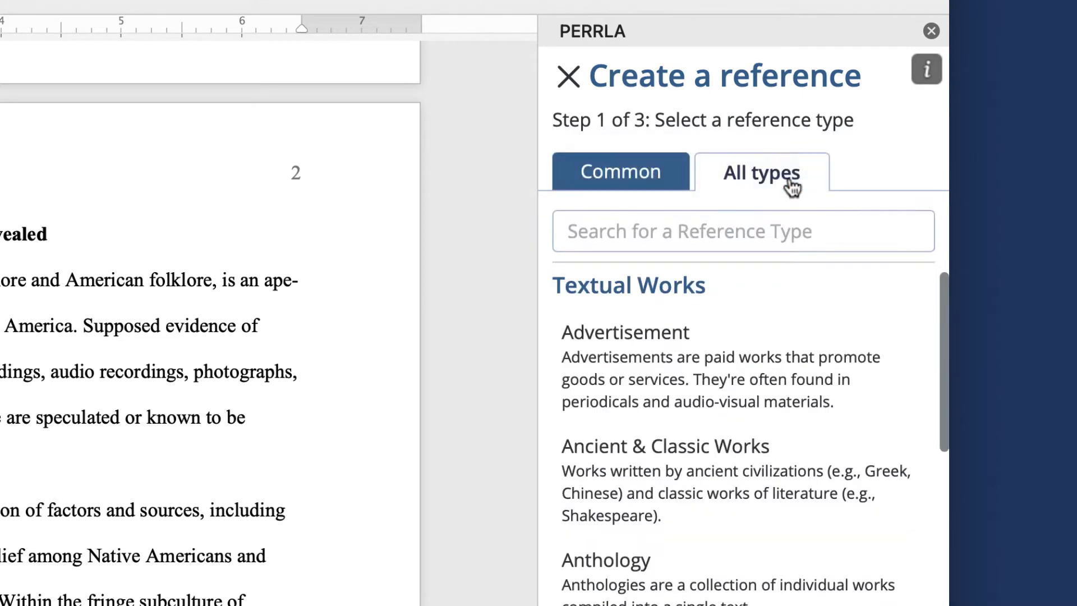
scroll(803, 410, down, 15)
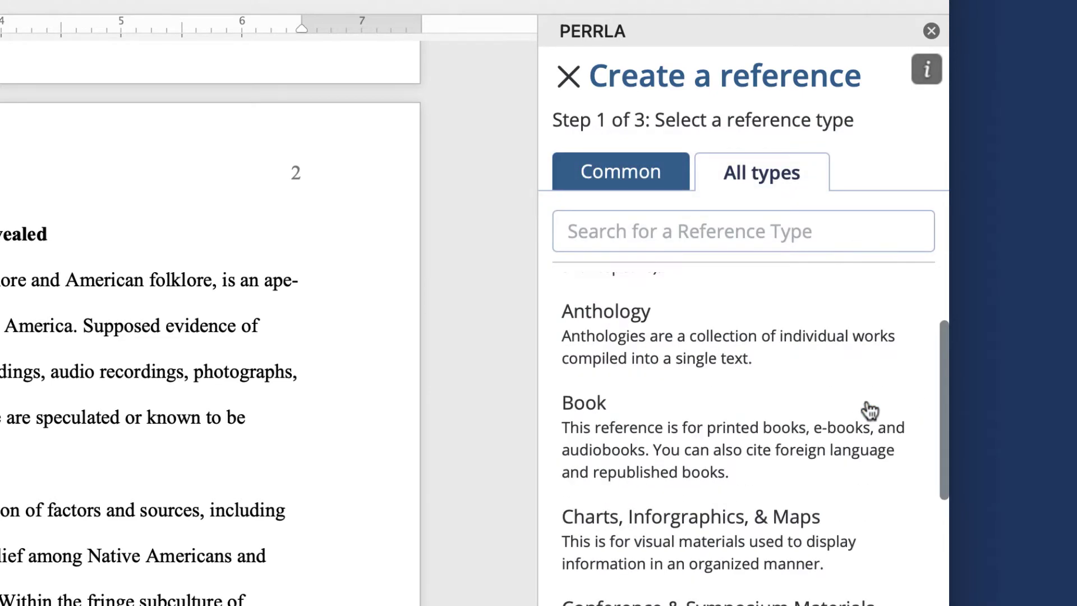
scroll(870, 412, down, 15)
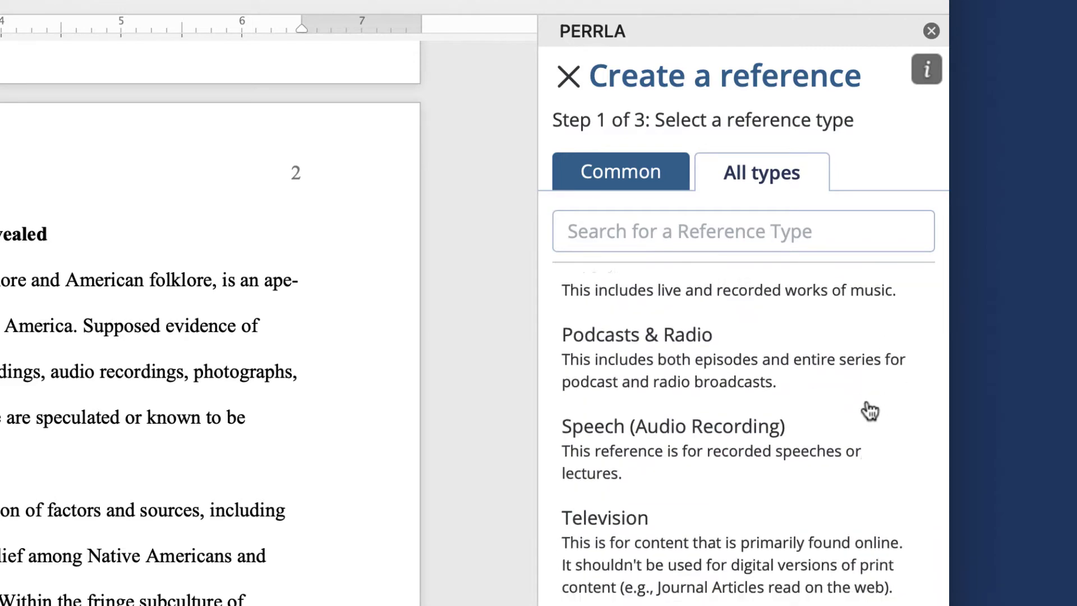
click(870, 411)
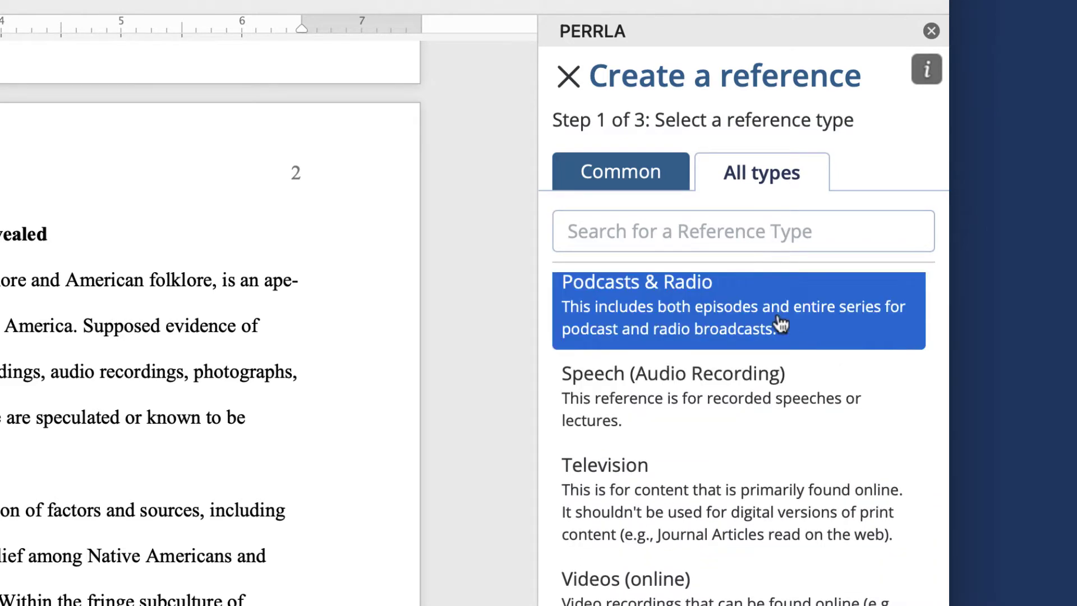
click(640, 171)
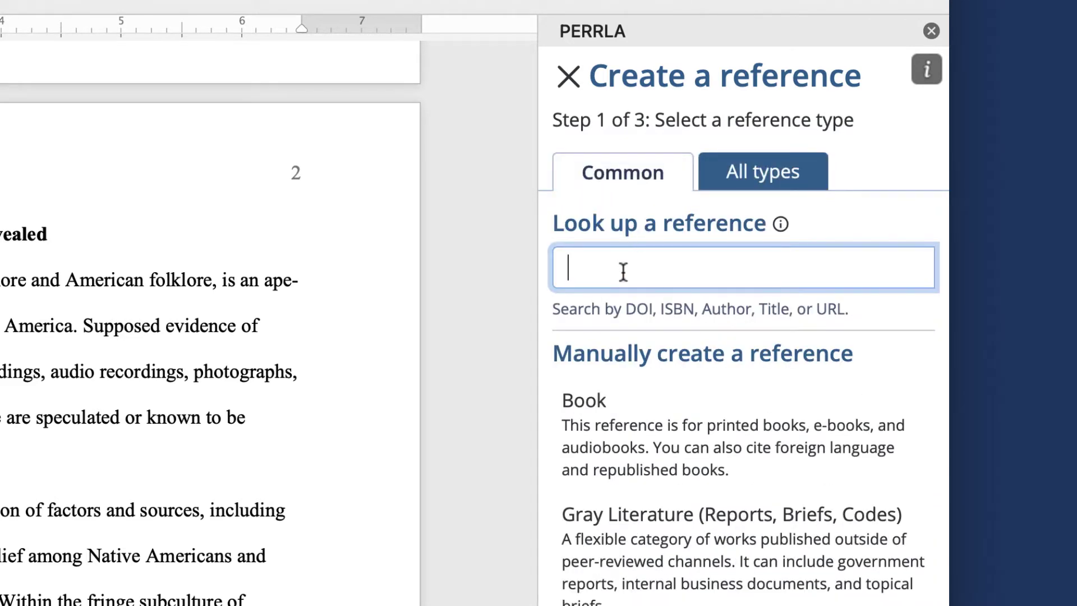
key(super+v)
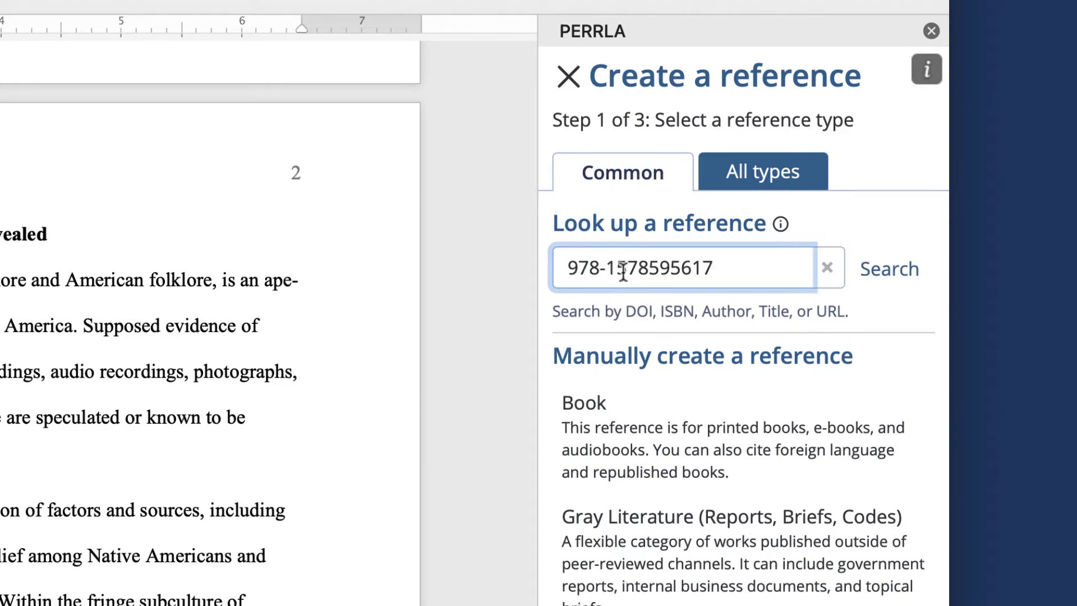
click(900, 279)
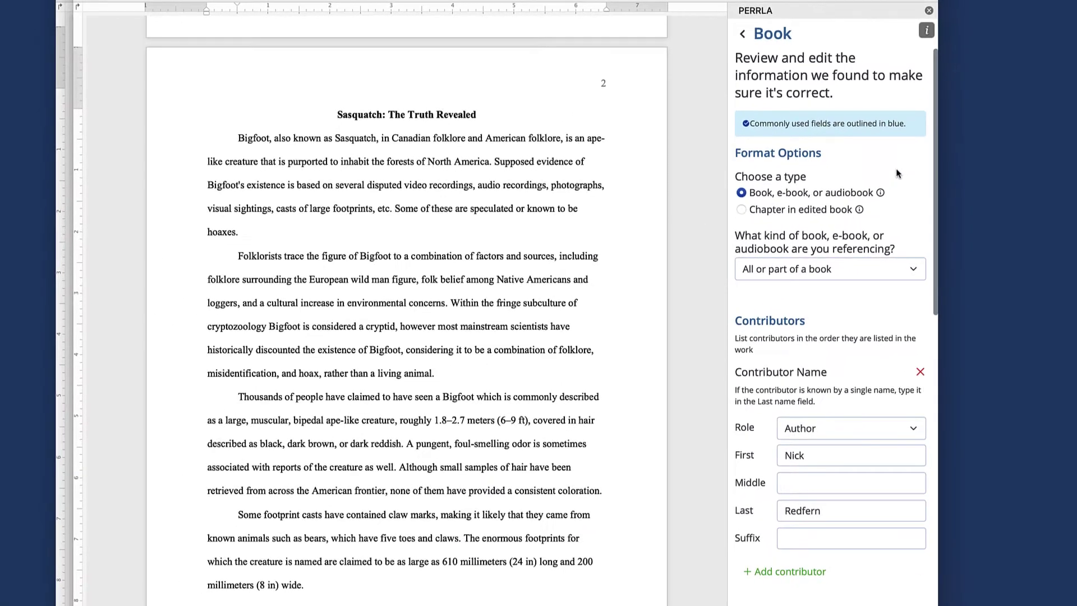
scroll(898, 179, down, 4)
scroll(897, 169, down, 5)
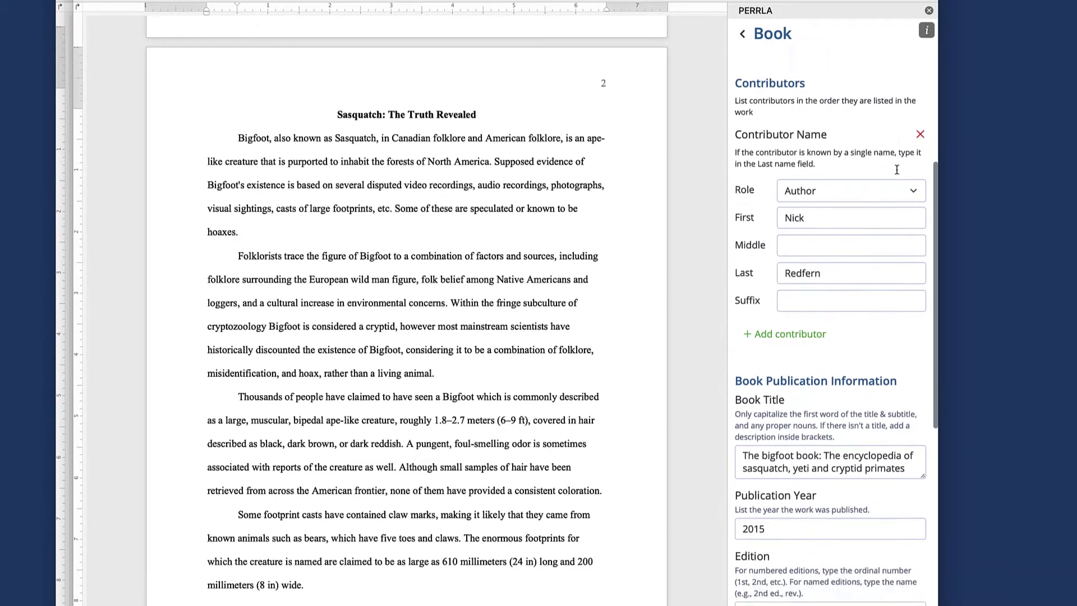
scroll(897, 174, down, 1)
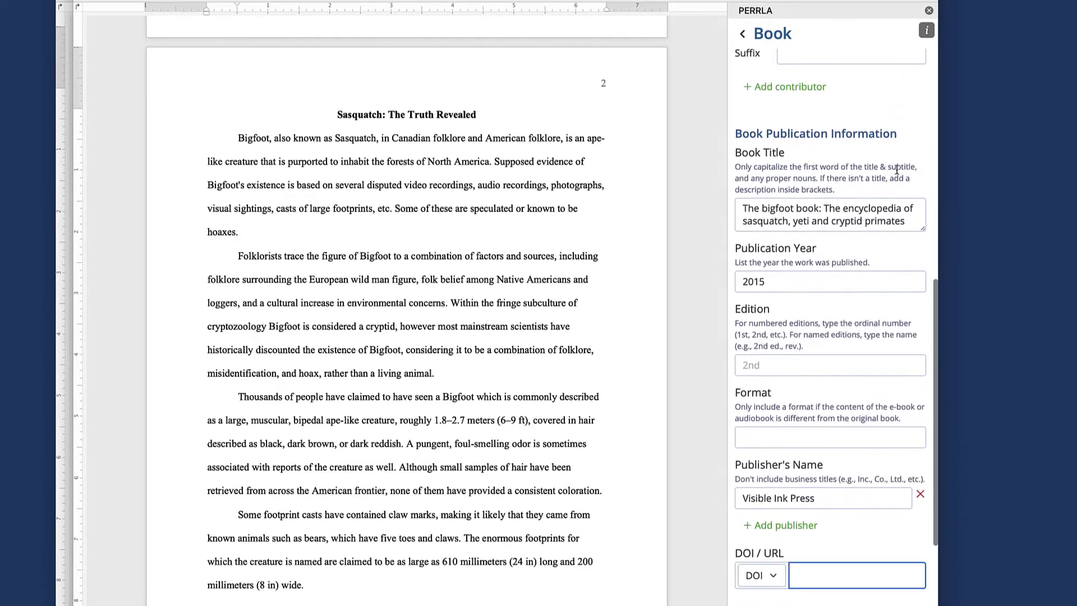
scroll(897, 169, down, 2)
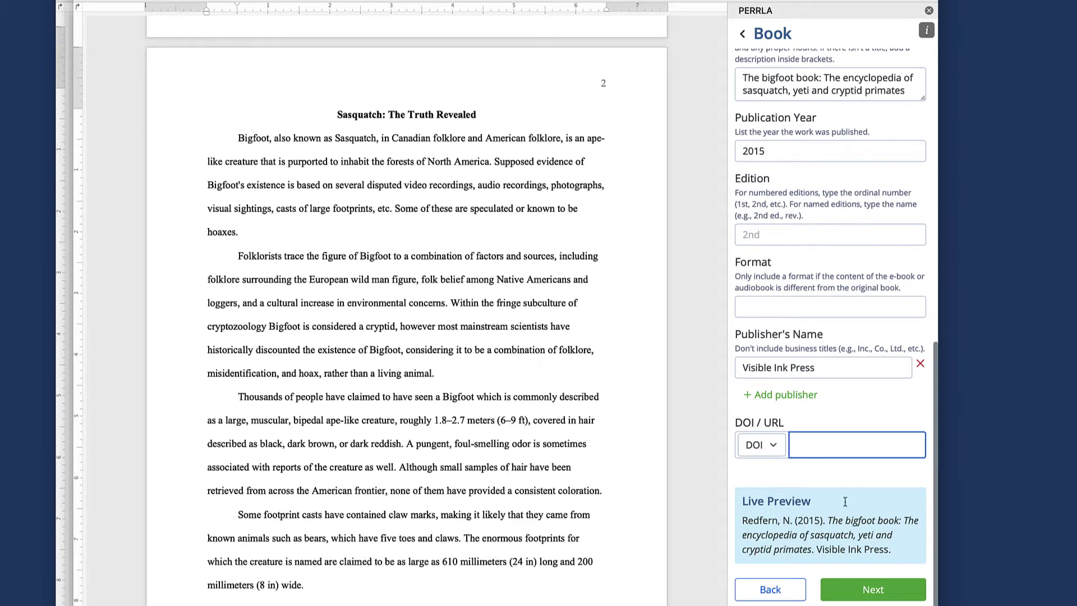
click(847, 578)
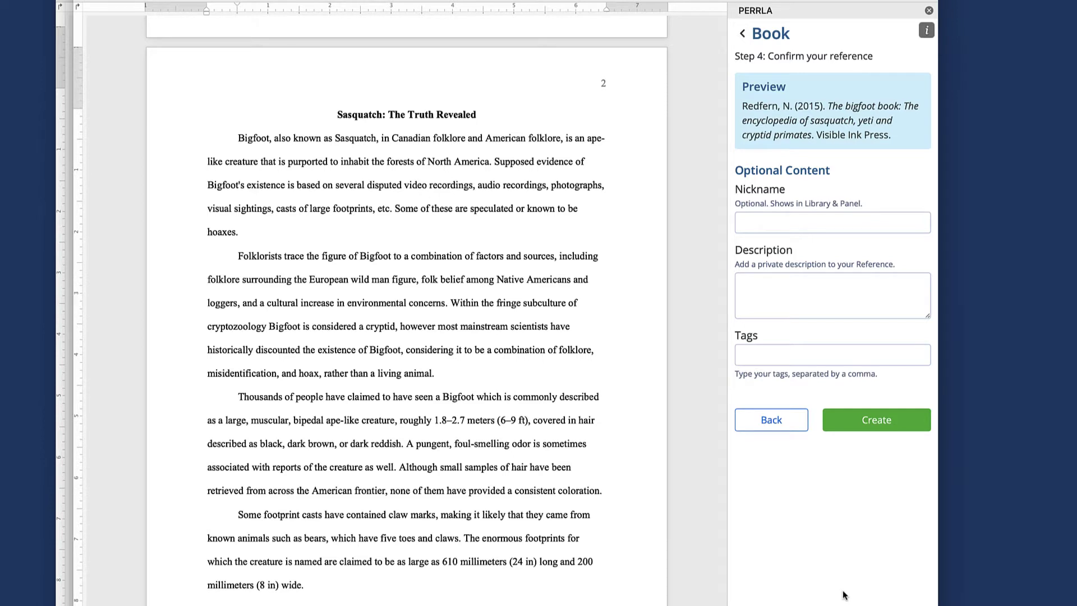
click(836, 428)
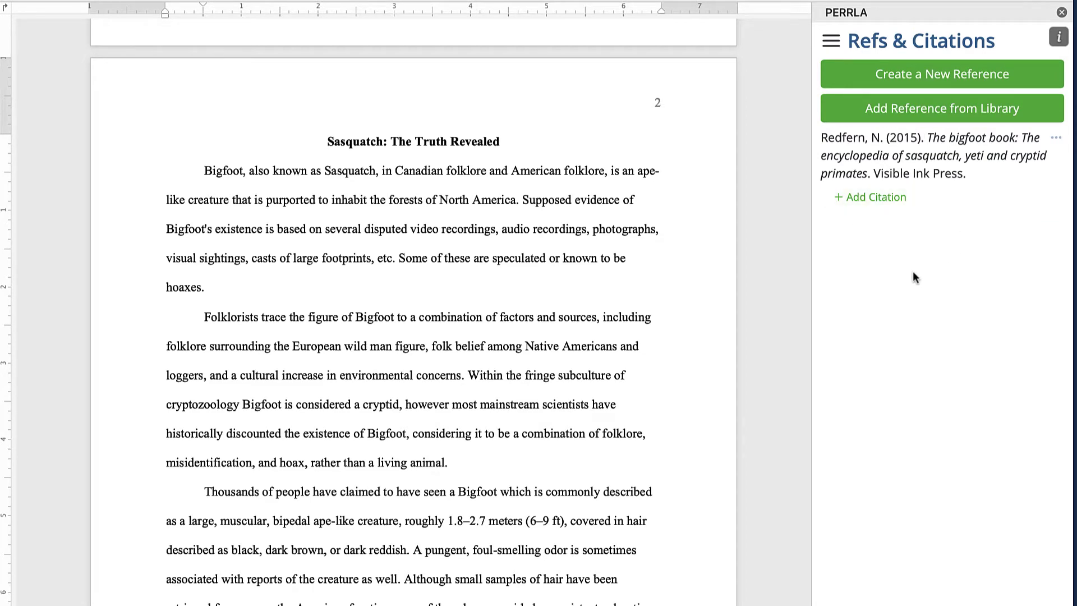
Search the reference library for "Sasquatch" and add "Bigfoot: Real or not?" (2019) to the paper.
scroll(762, 409, down, 10)
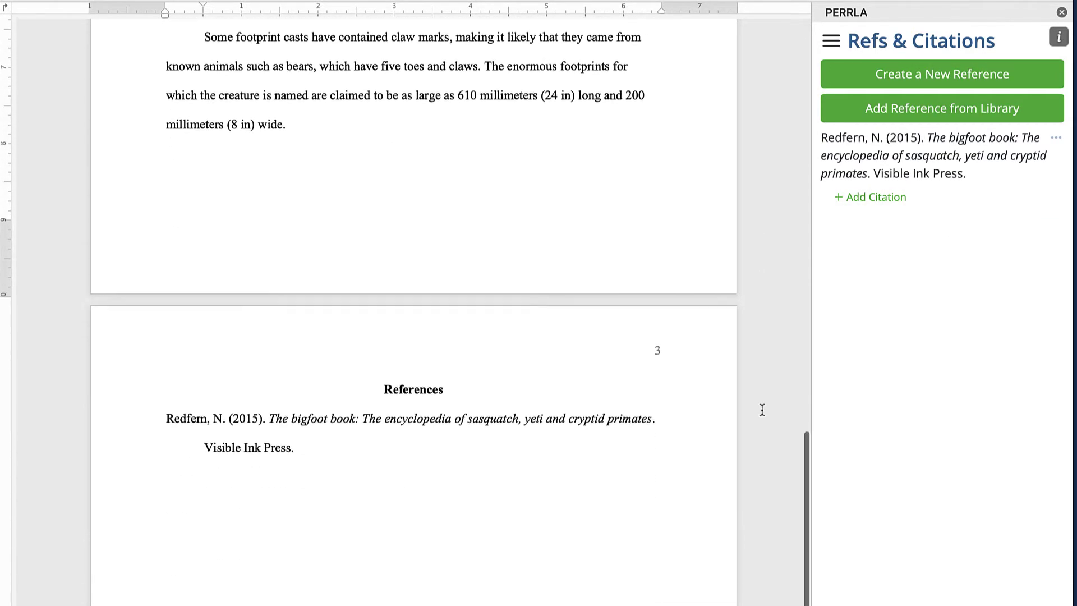
scroll(762, 410, down, 3)
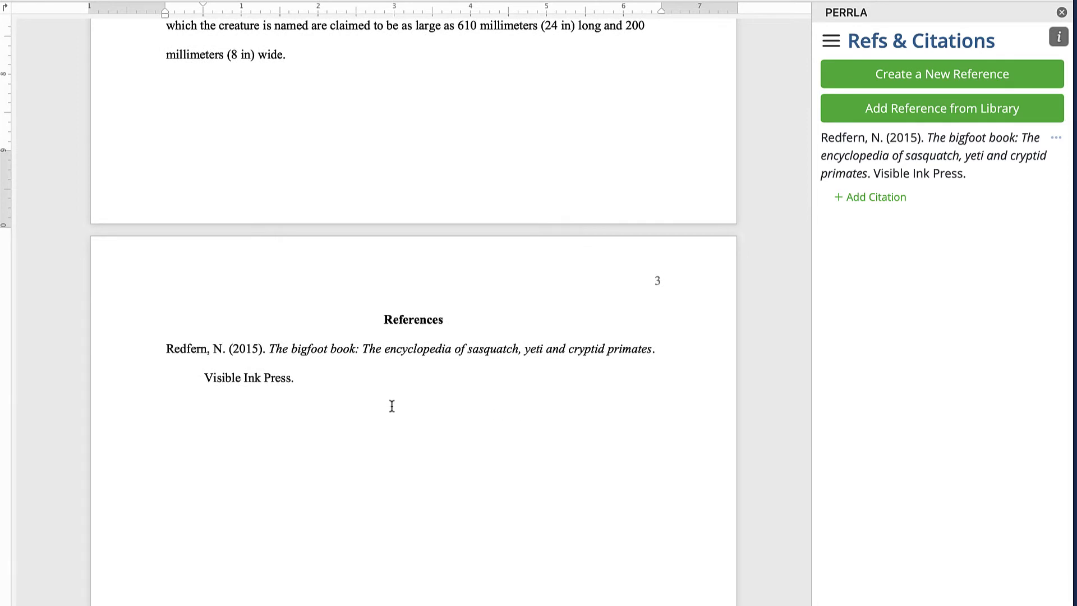
click(466, 324)
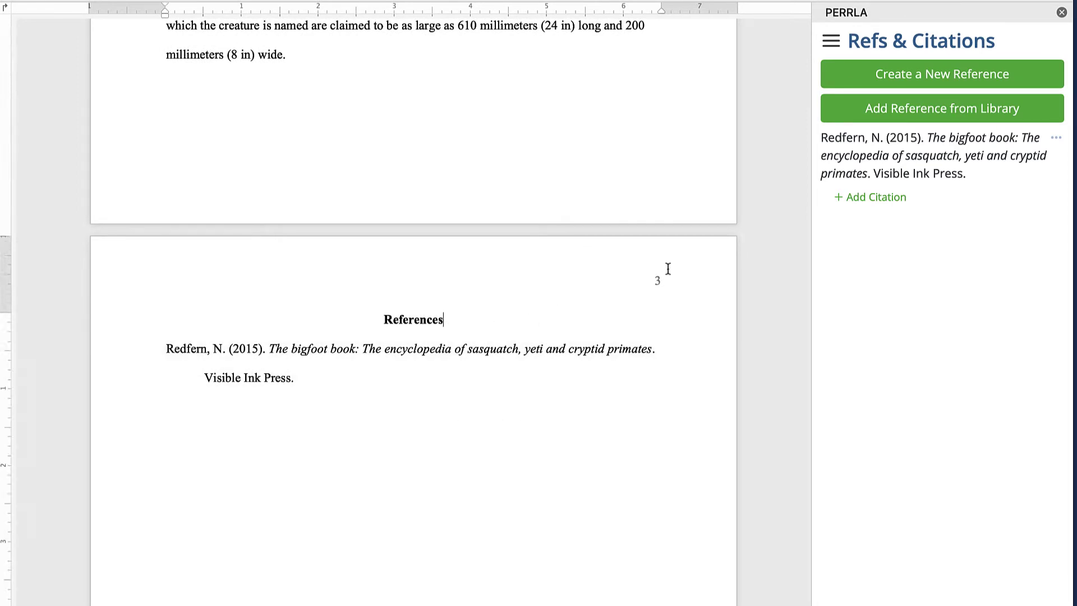
click(881, 110)
click(876, 95)
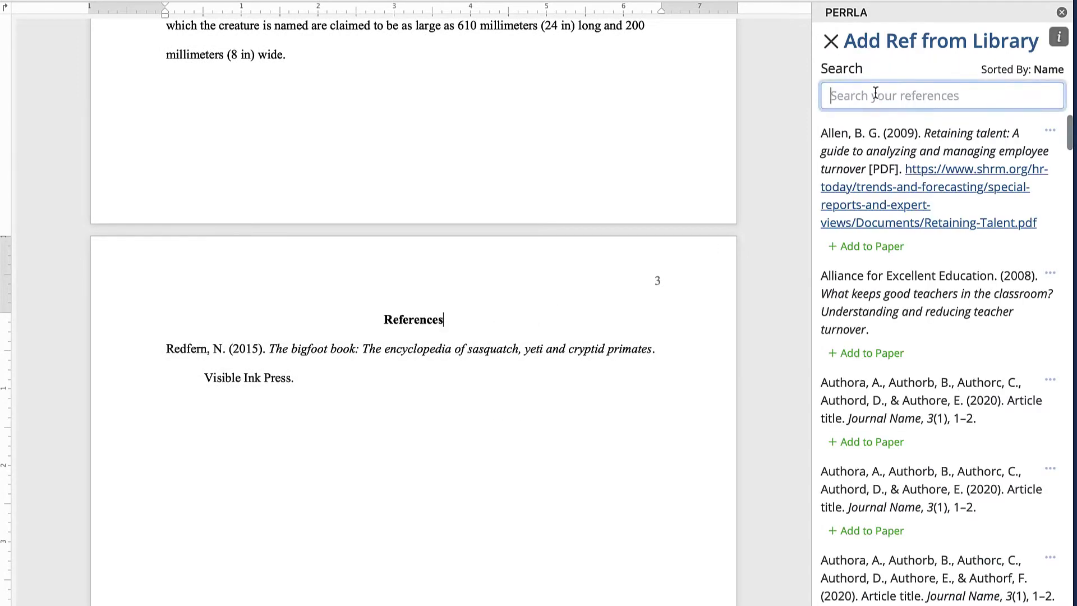
text(Sasquatch)
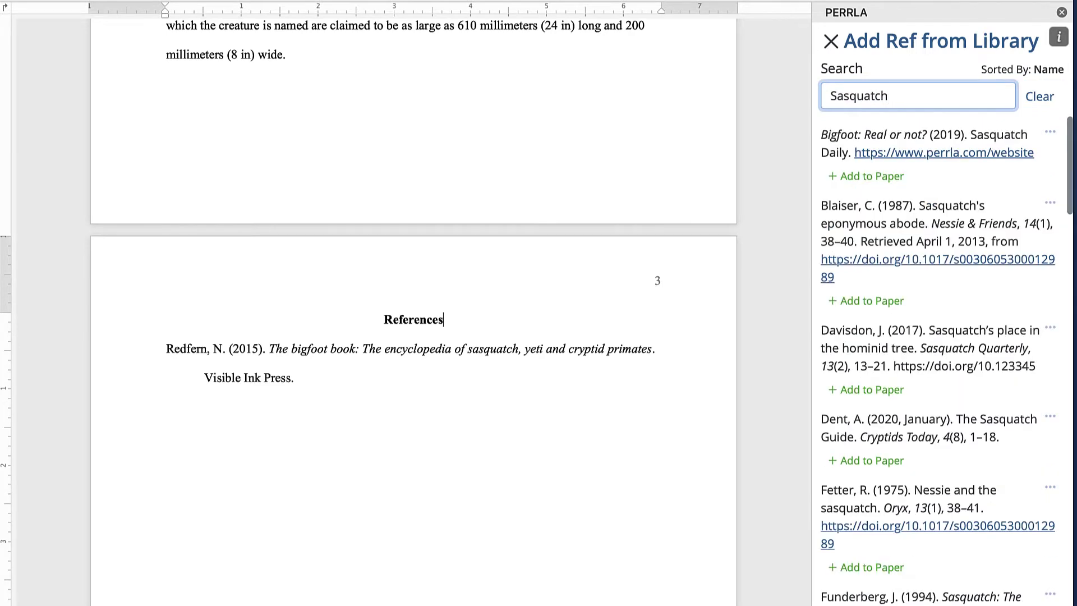
click(881, 176)
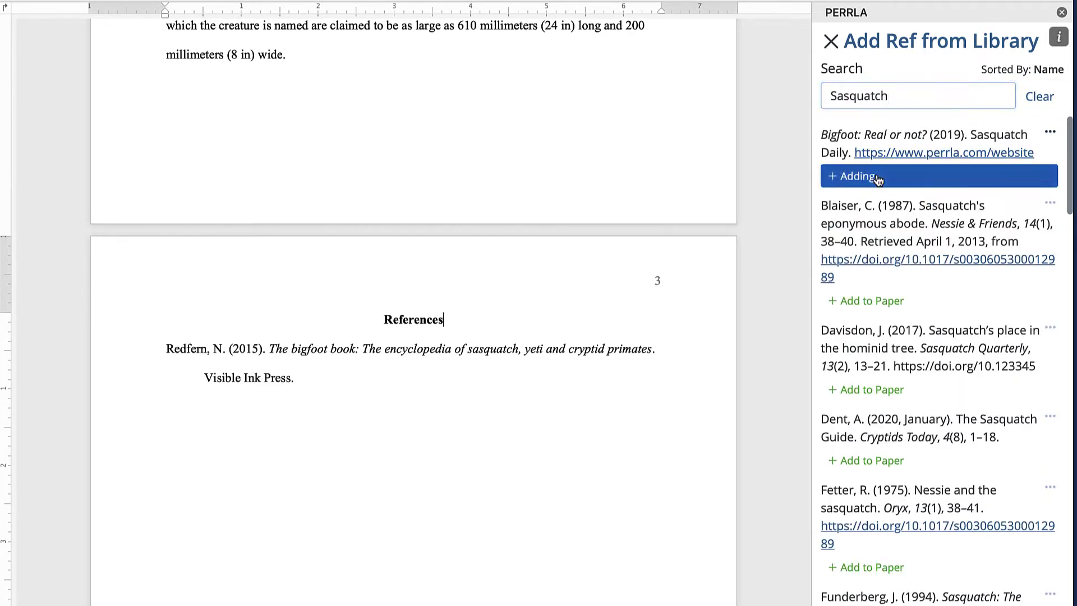
Add the library reference "Sasquatch Sighting Records: 1990–2000" to the paper and close the library.
scroll(887, 345, down, 15)
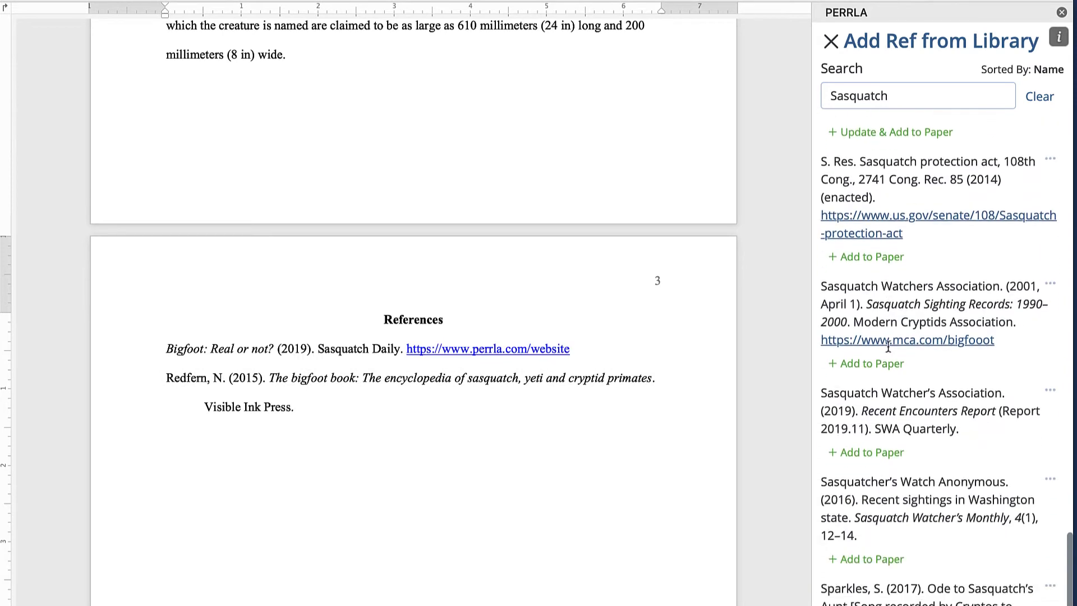
click(890, 353)
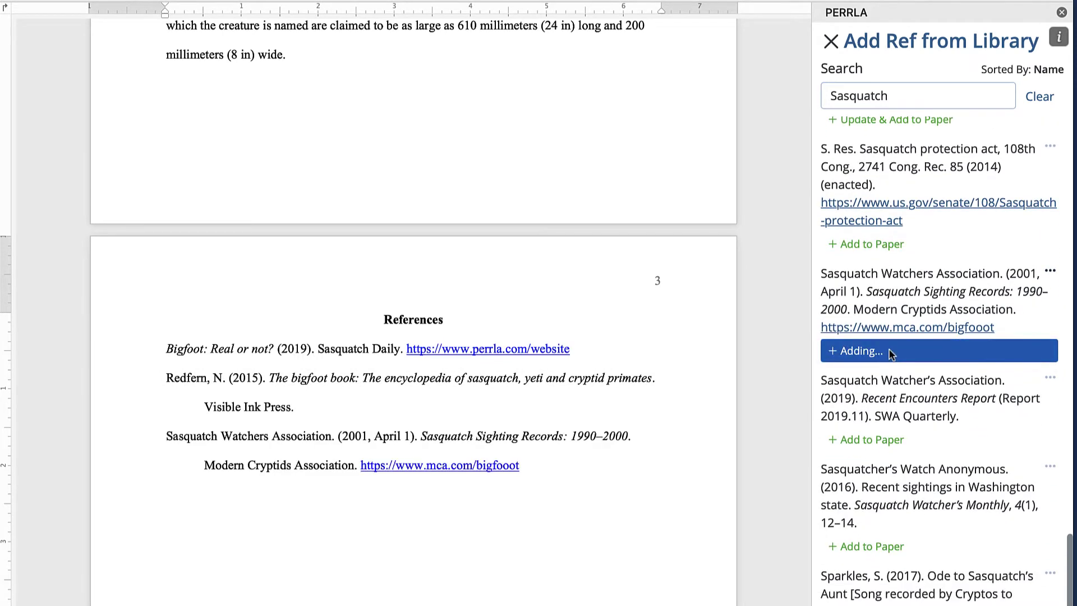
click(831, 41)
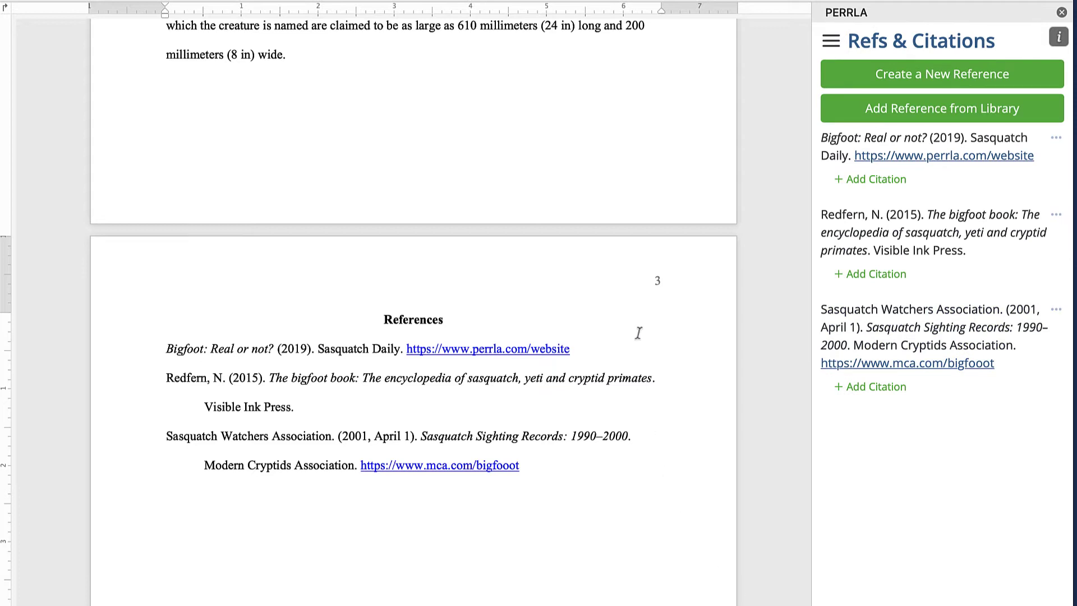
Replace the period ending the last body paragraph with a space and insert a citation of "The bigfoot book" there, with page number 45.
scroll(638, 332, up, 10)
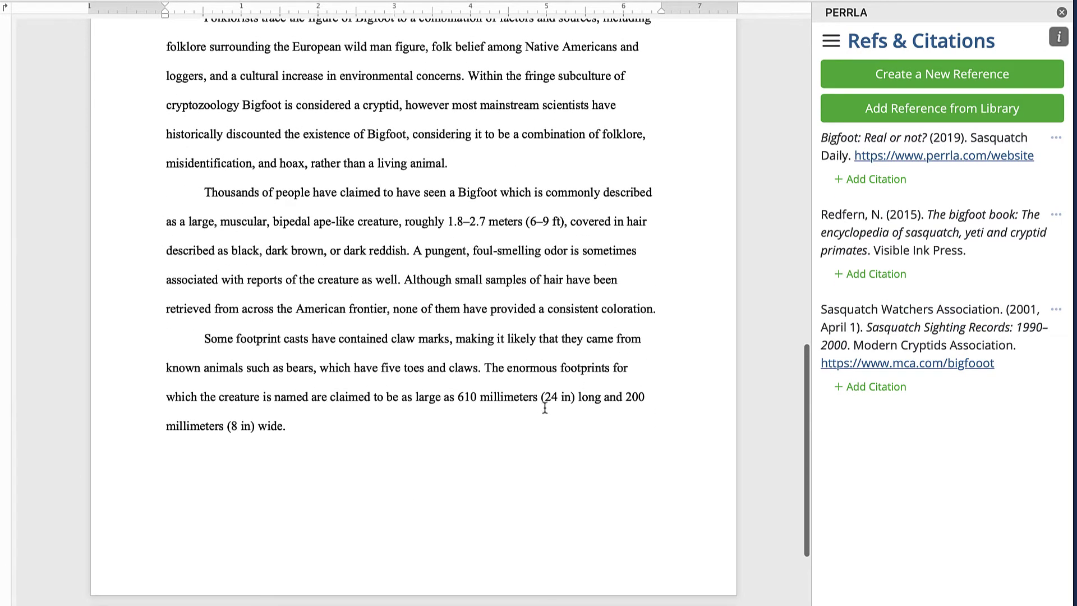
click(290, 427)
key(BackSpace)
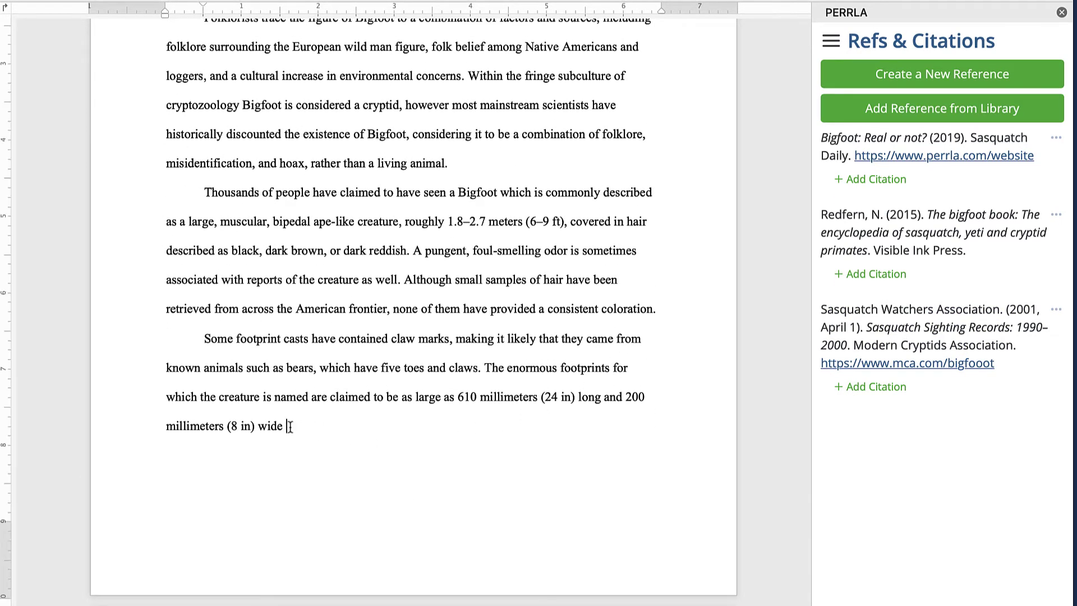
click(923, 282)
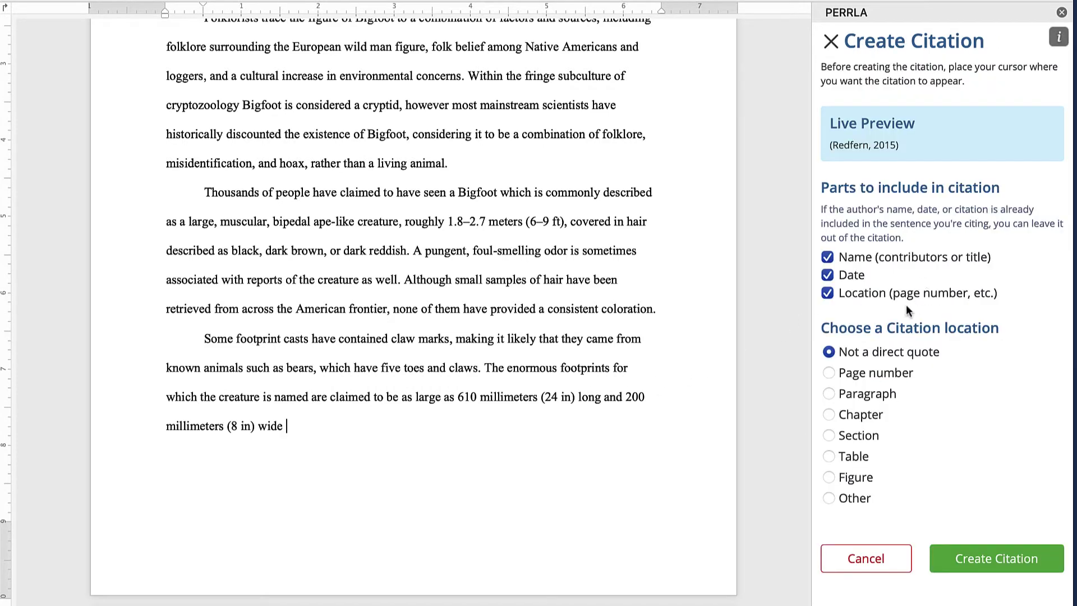
click(870, 371)
text(45)
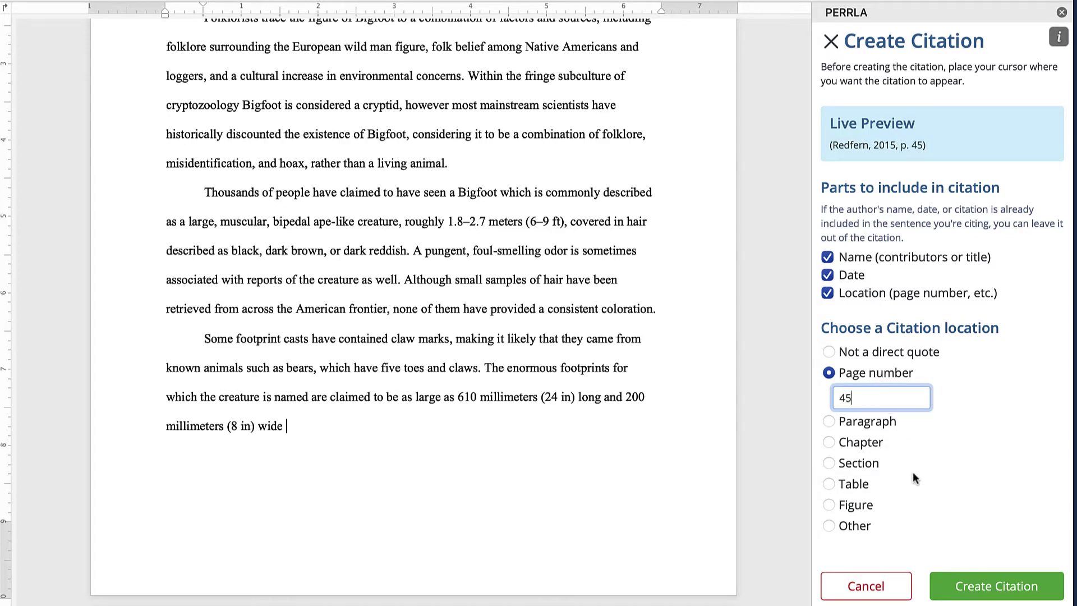
click(946, 596)
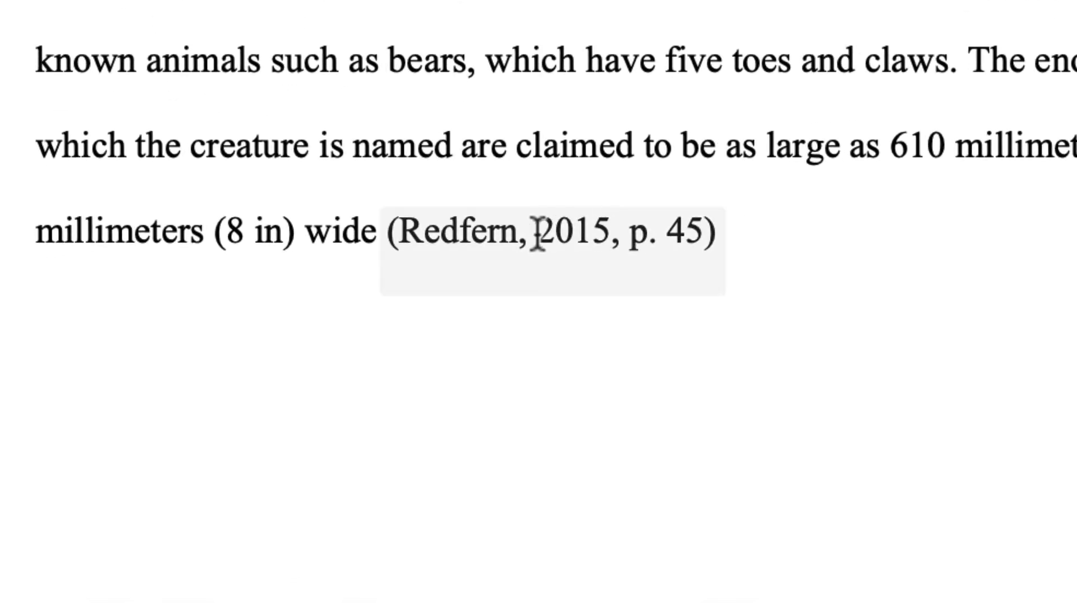
Edit the reference for "The bigfoot book", changing the second letter of the author's last name to "o", and update the reference.
click(538, 232)
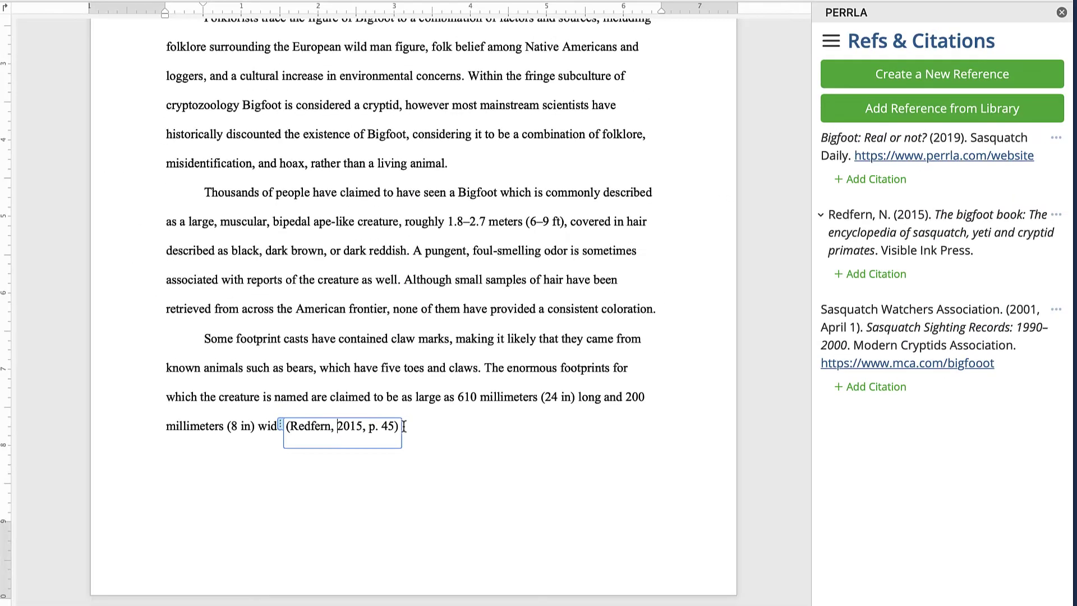
click(1056, 214)
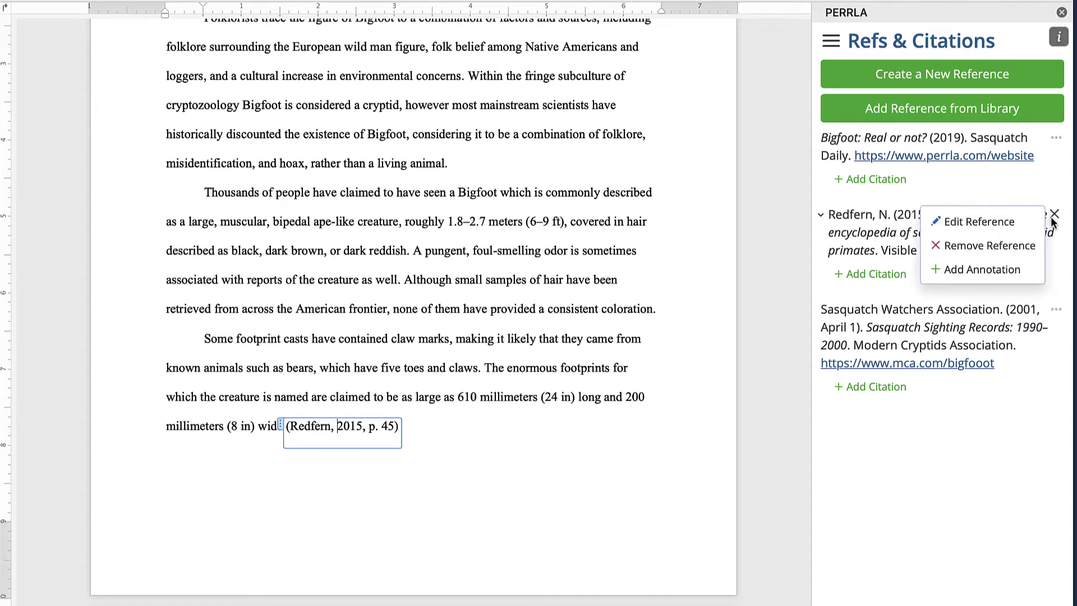
click(1017, 225)
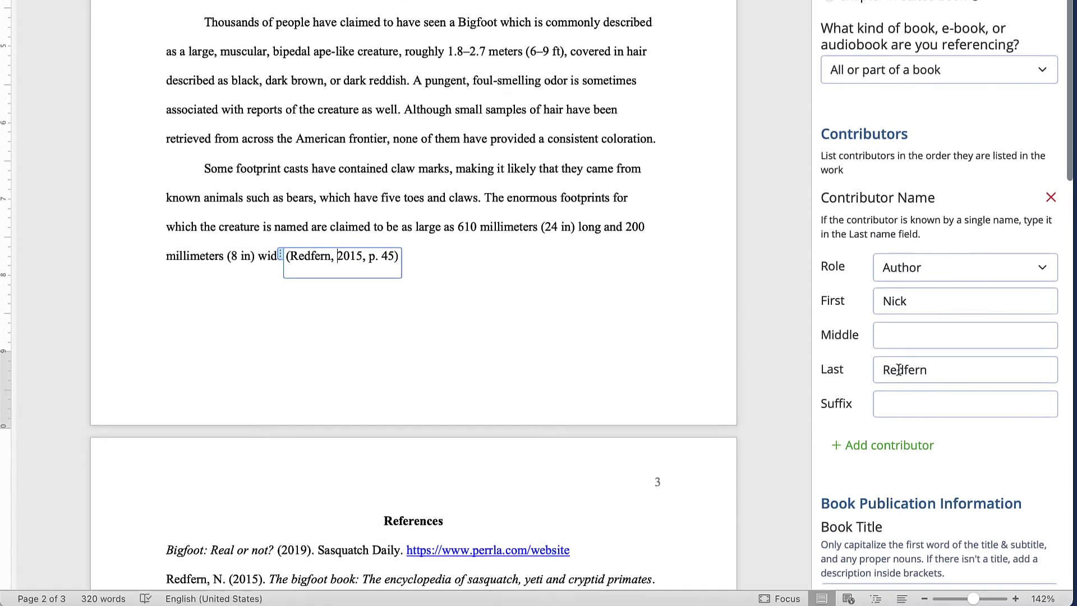
click(897, 369)
key(BackSpace)
text(o)
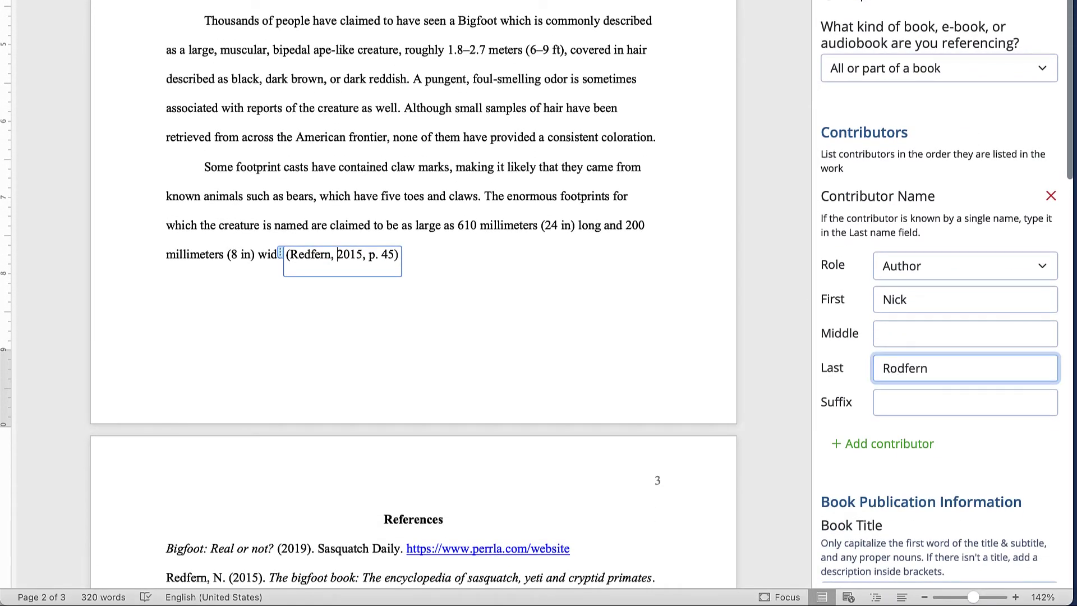
scroll(930, 563, down, 10)
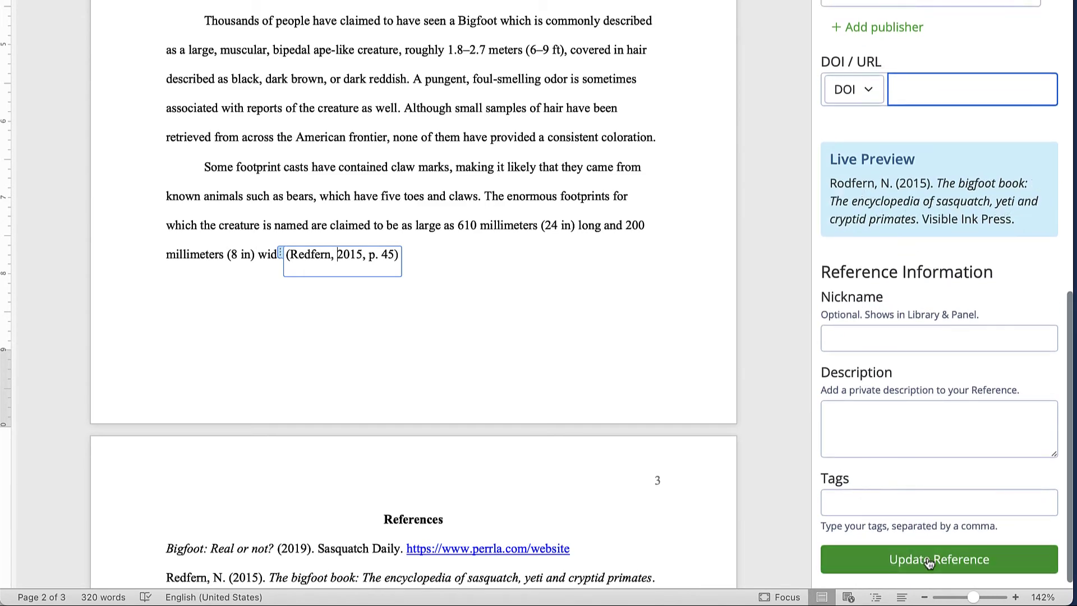
click(930, 563)
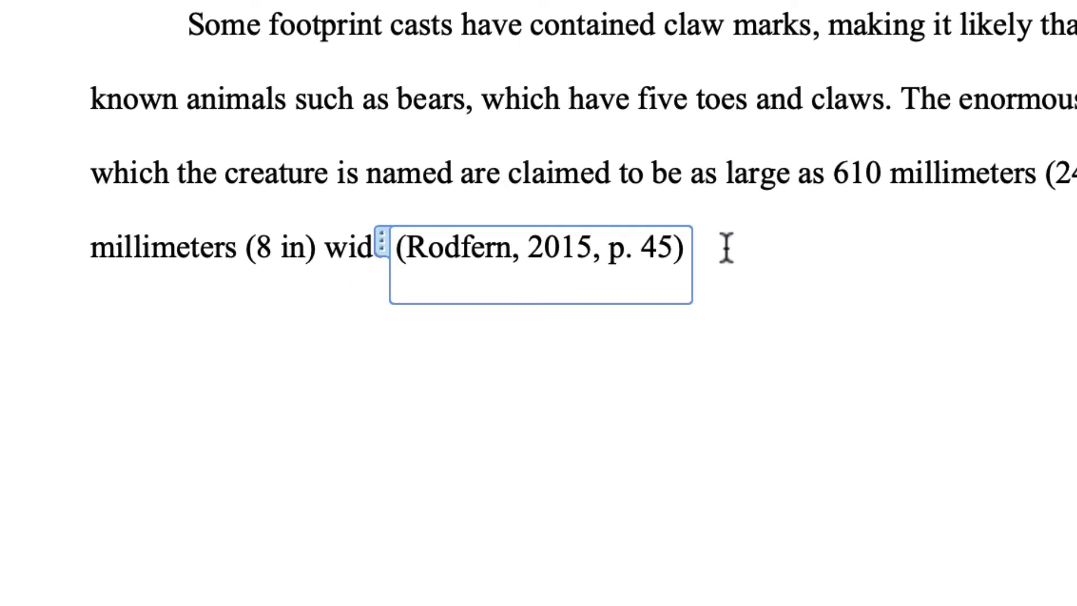
After the last paragraph's citation, add a period and "The increased number of footprints makes creating consistent data possible for researchers.".
click(681, 250)
key(Right)
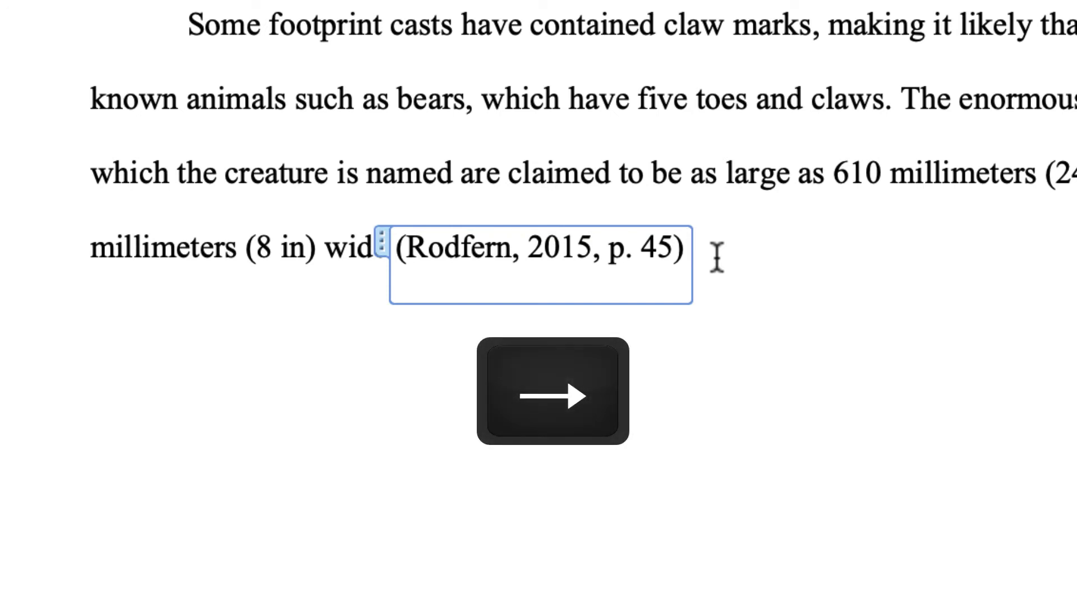
key(Right)
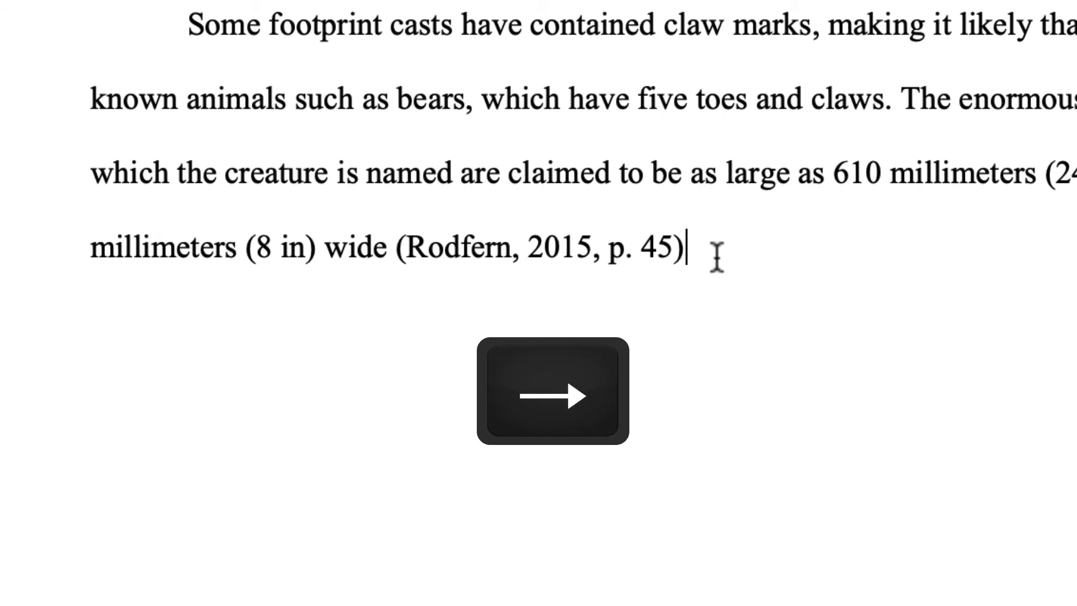
text(. The inc)
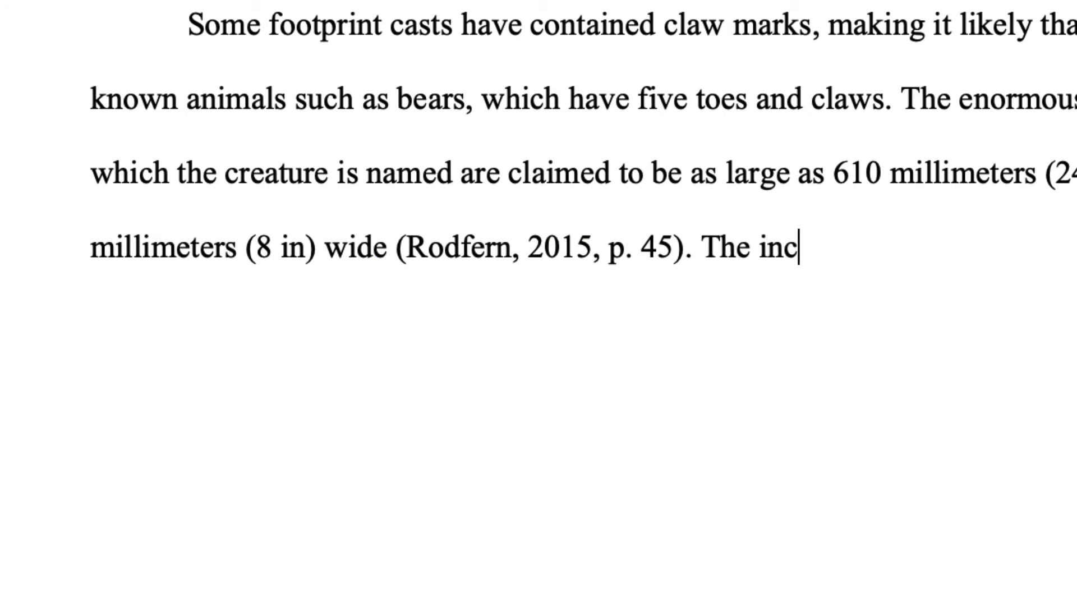
text(reased number)
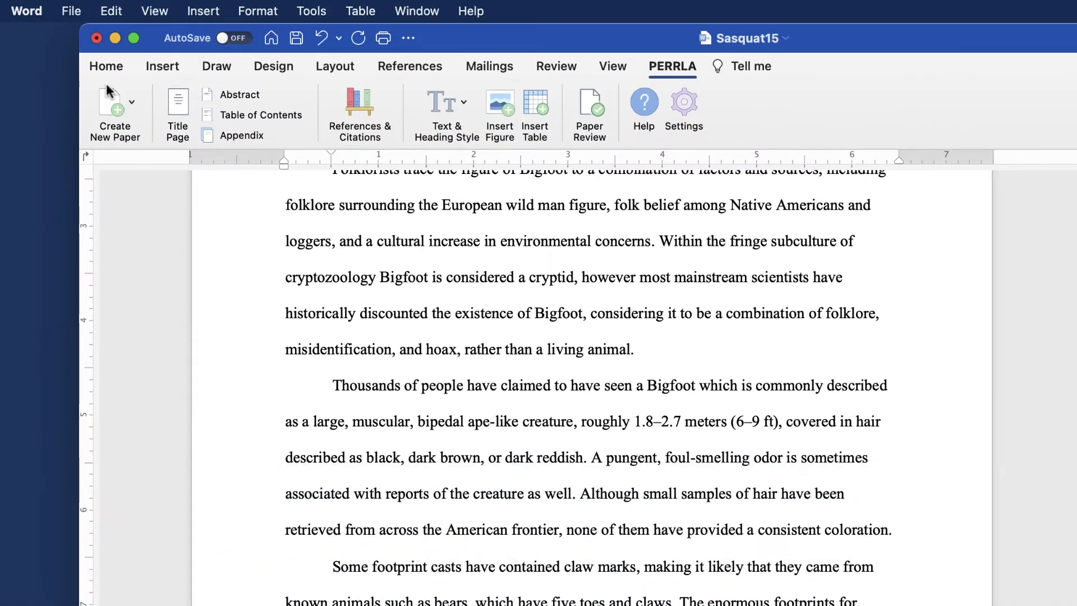
click(77, 17)
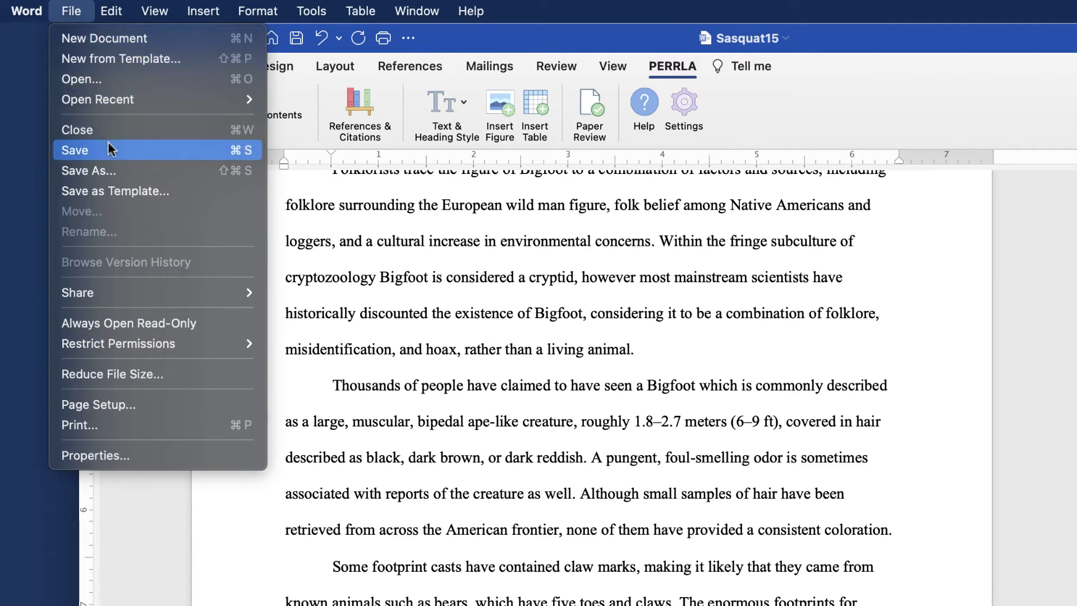
click(123, 425)
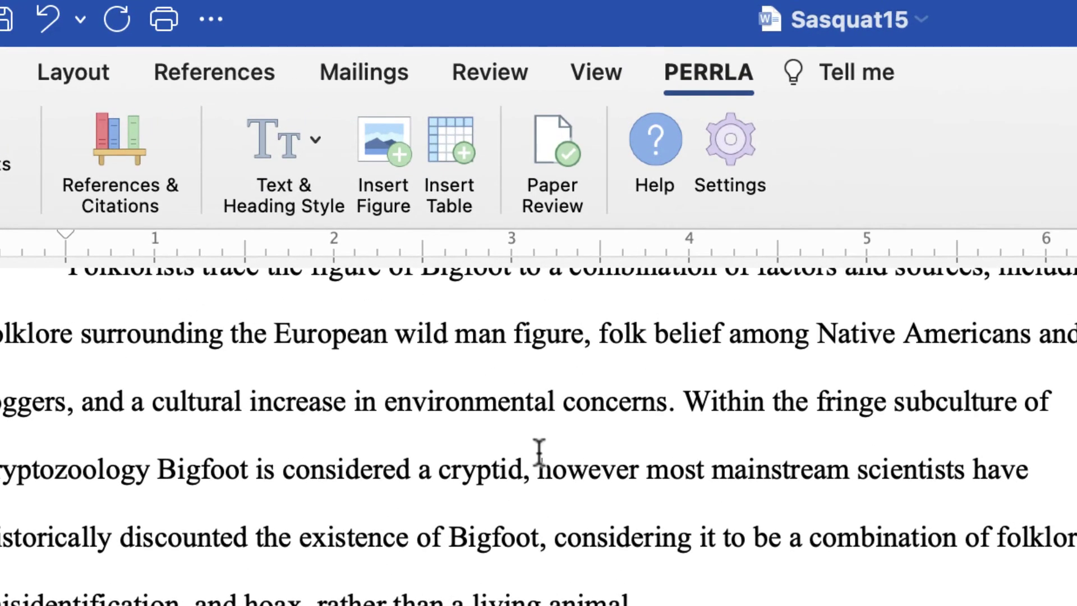
Mark the Paper Review checks for references, citations, period spacing and table and figure numbering as done, and create a clean copy of the paper.
click(554, 190)
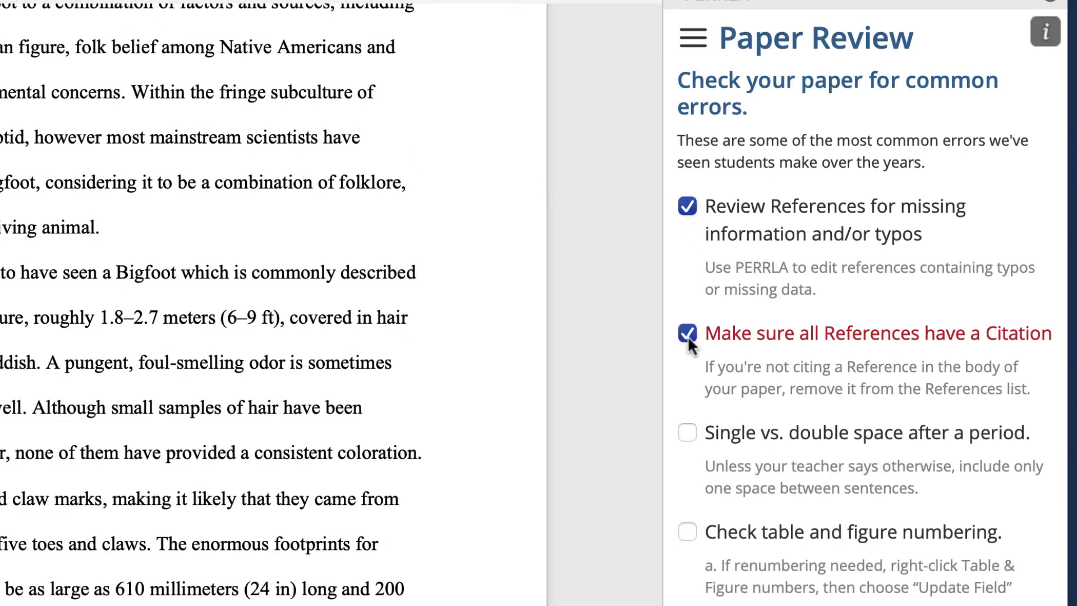
click(688, 432)
click(688, 531)
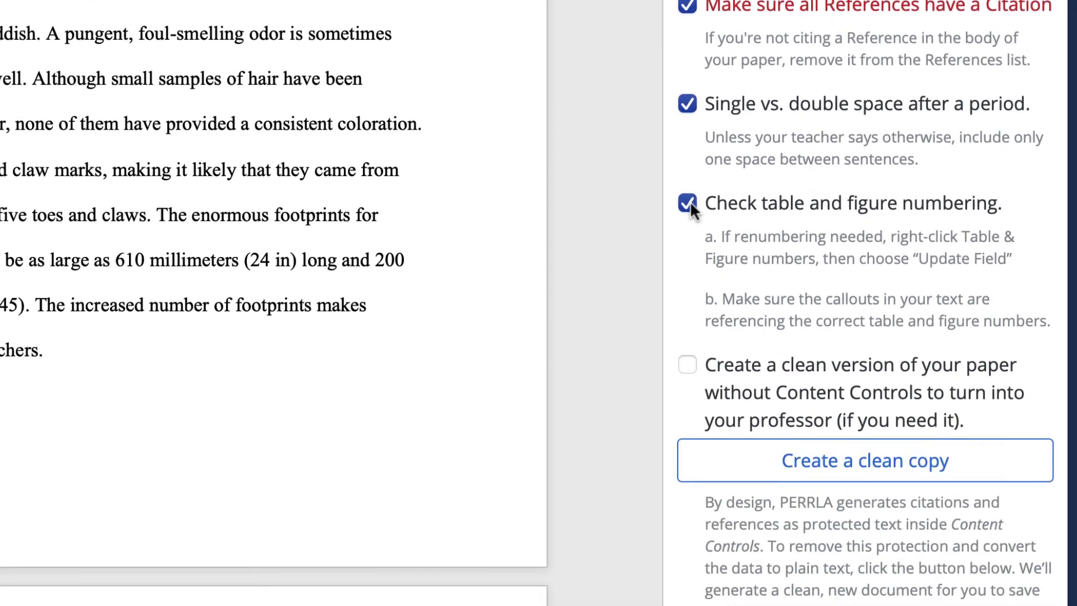
click(747, 400)
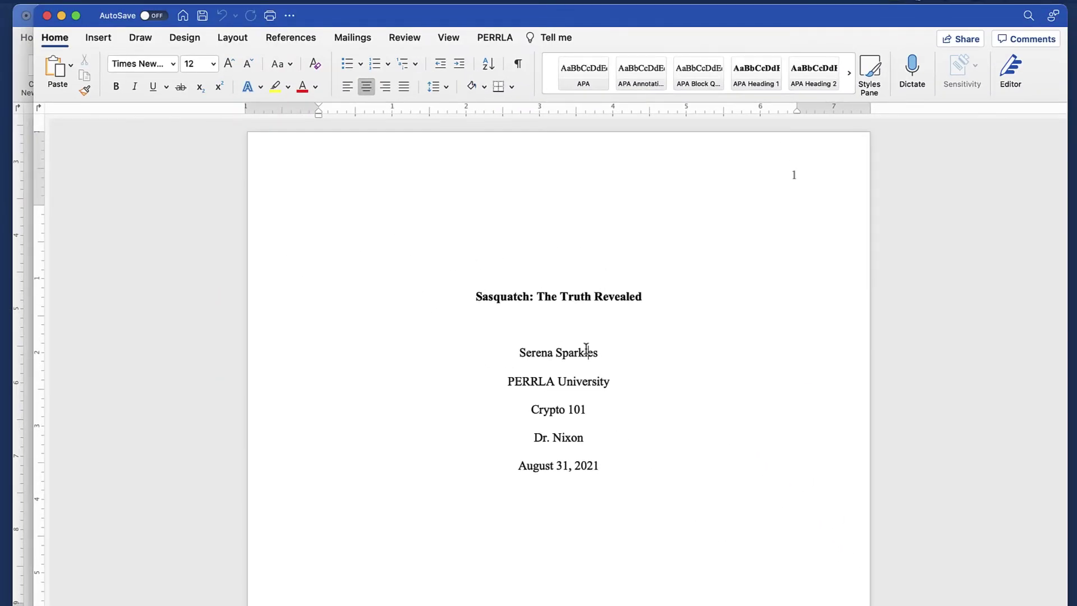
Examine the clean copy's body text, the plain-text citation in the last paragraph, the References page and the title page.
scroll(586, 349, down, 15)
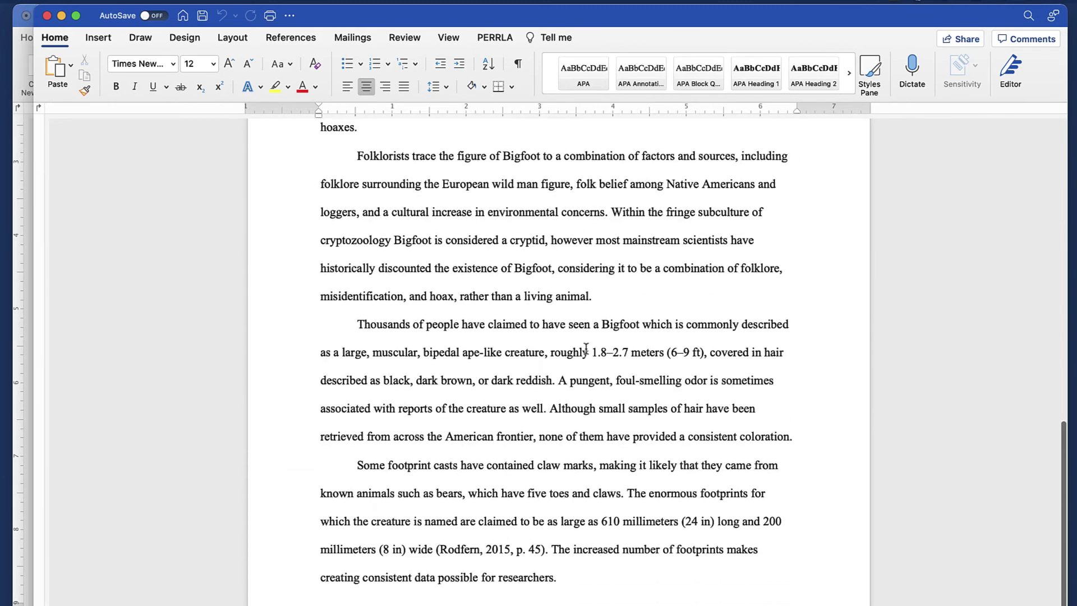
scroll(586, 349, down, 5)
click(487, 394)
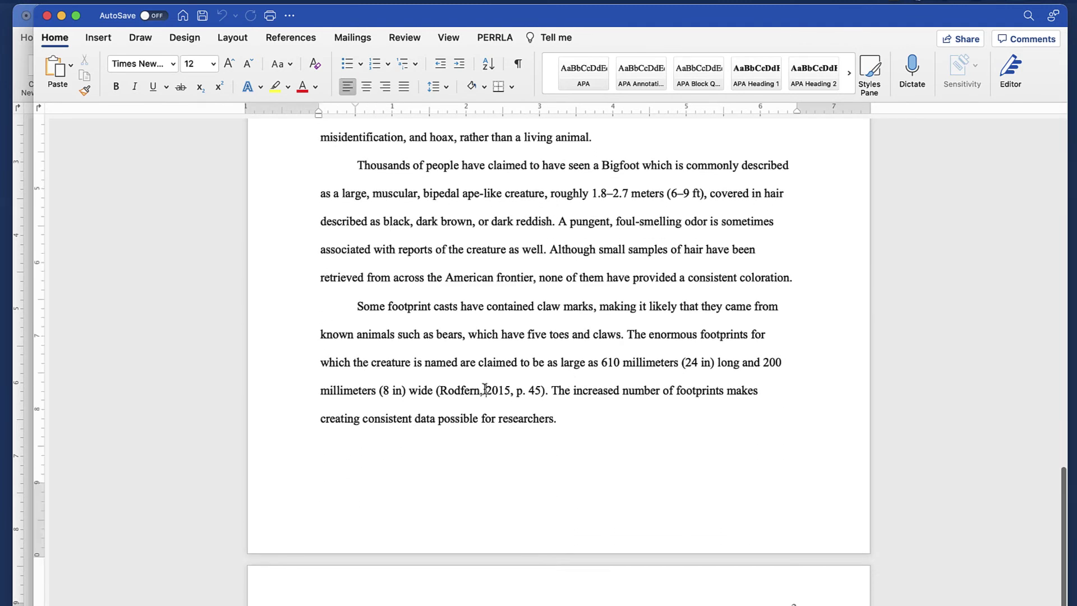
drag(436, 393, 535, 393)
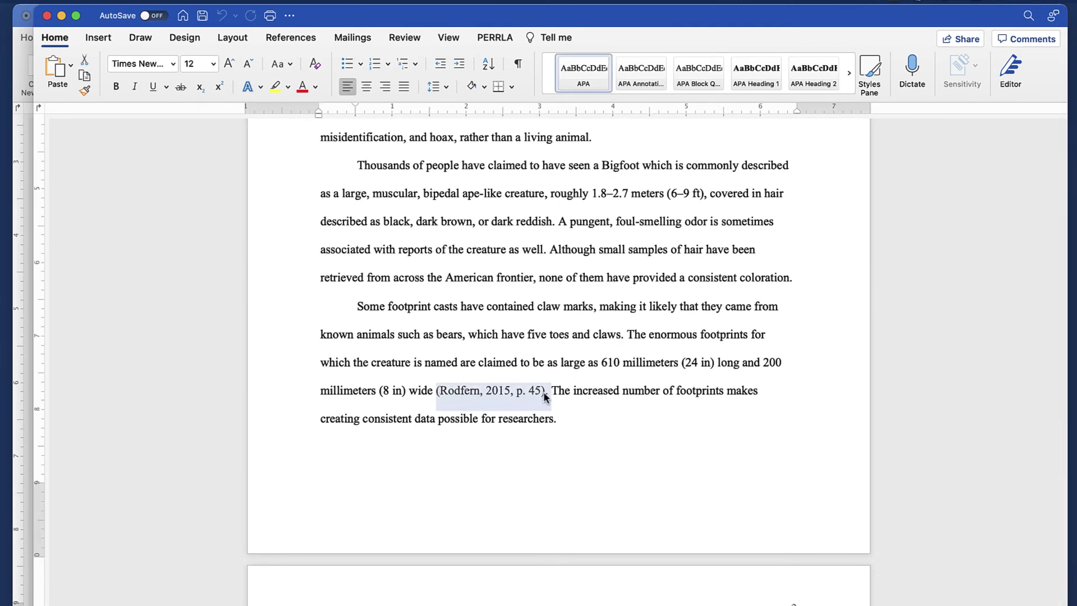
click(558, 392)
scroll(564, 430, down, 10)
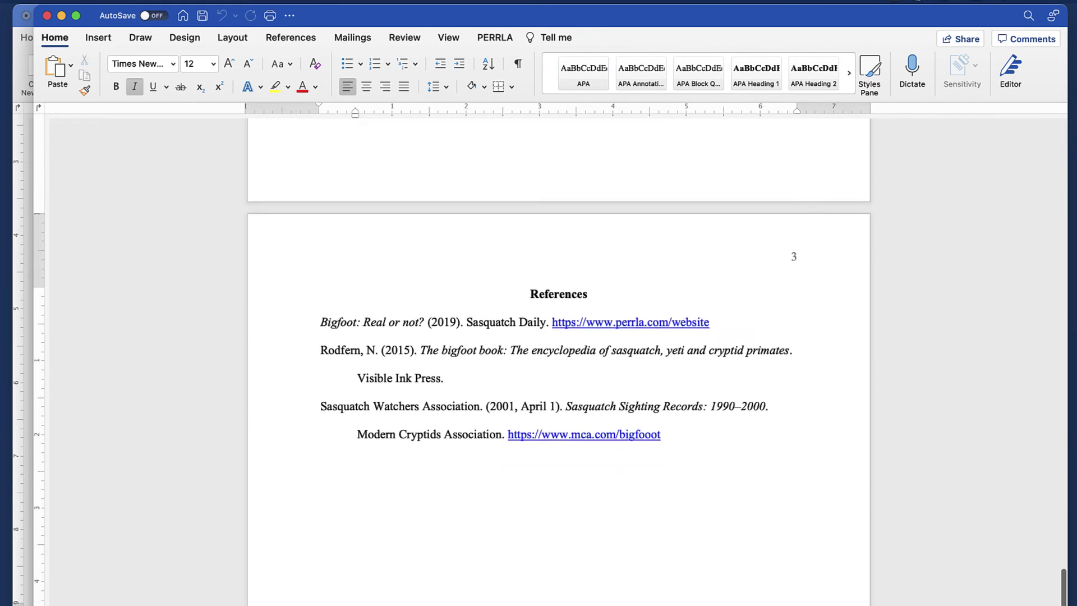
click(511, 289)
scroll(511, 289, up, 1)
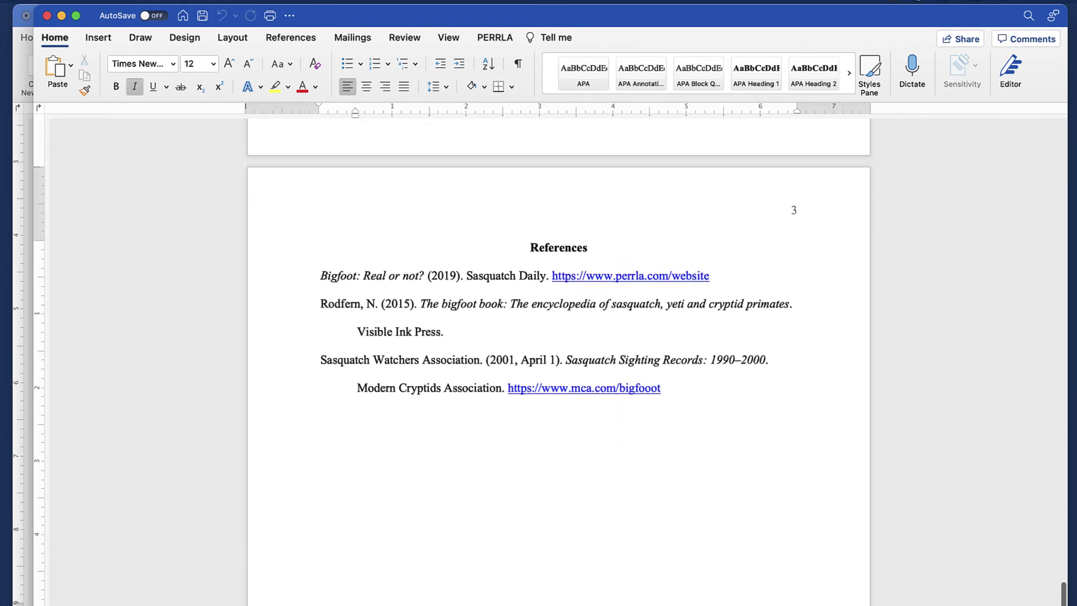
scroll(511, 304, up, 15)
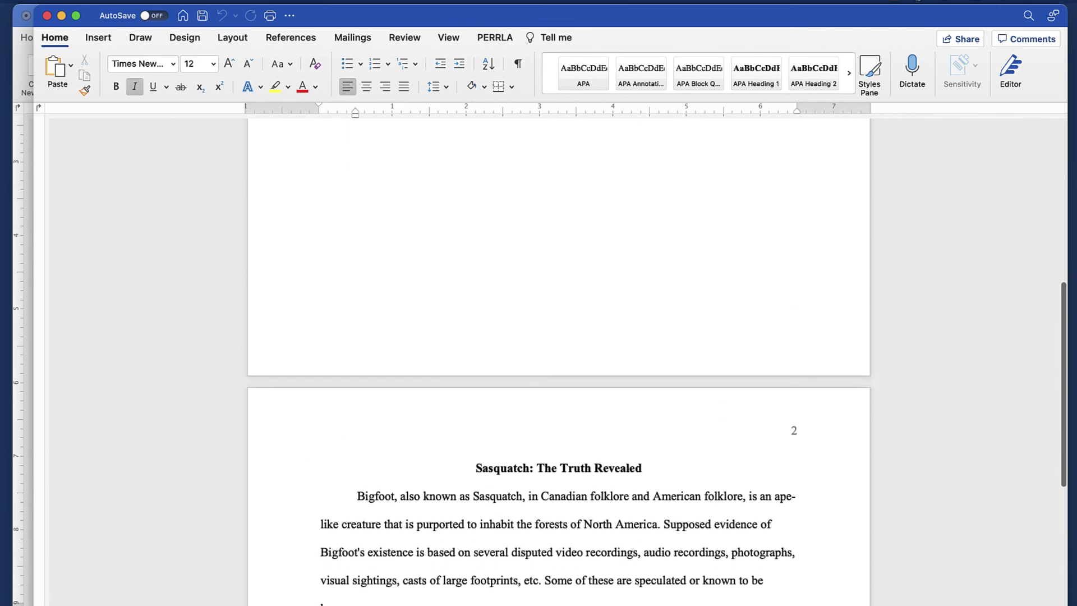
scroll(487, 285, up, 12)
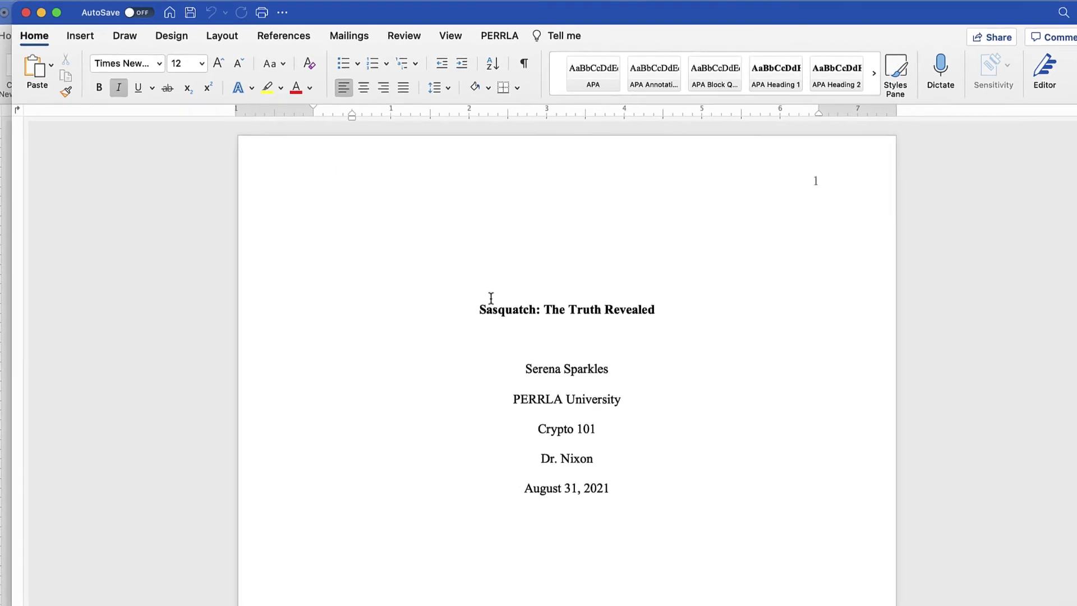
Open the PERRLA help and browse its Word add-in articles and the PERRLA help website.
click(510, 35)
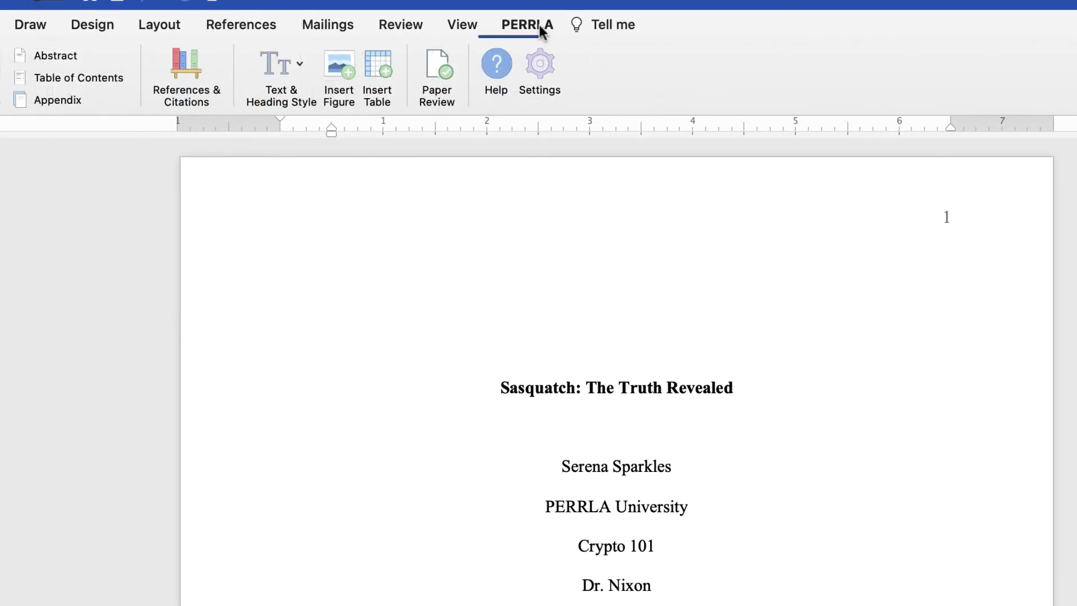
click(497, 92)
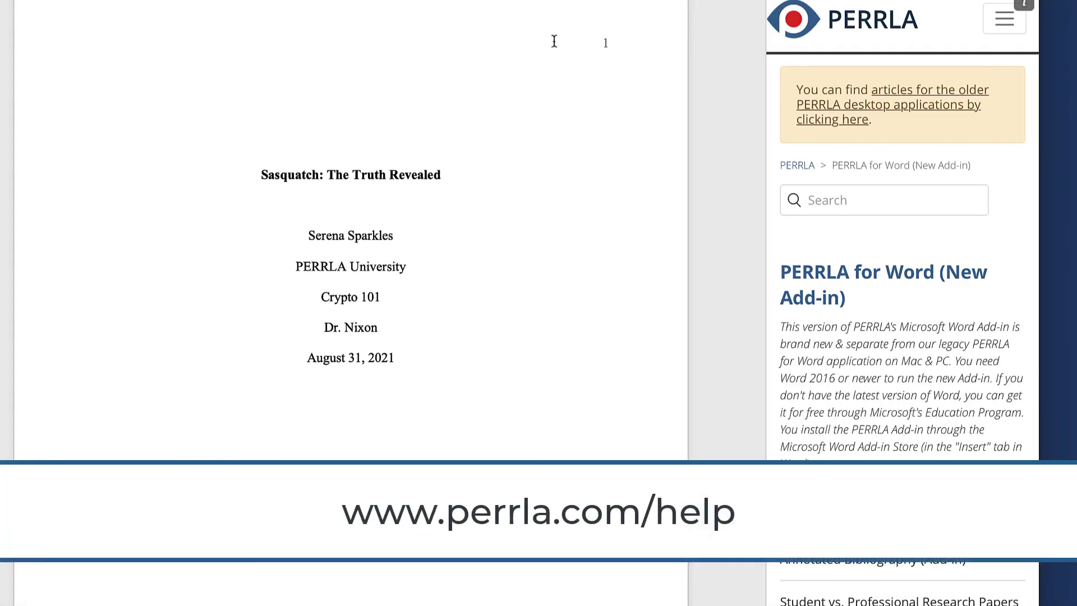
scroll(992, 260, down, 10)
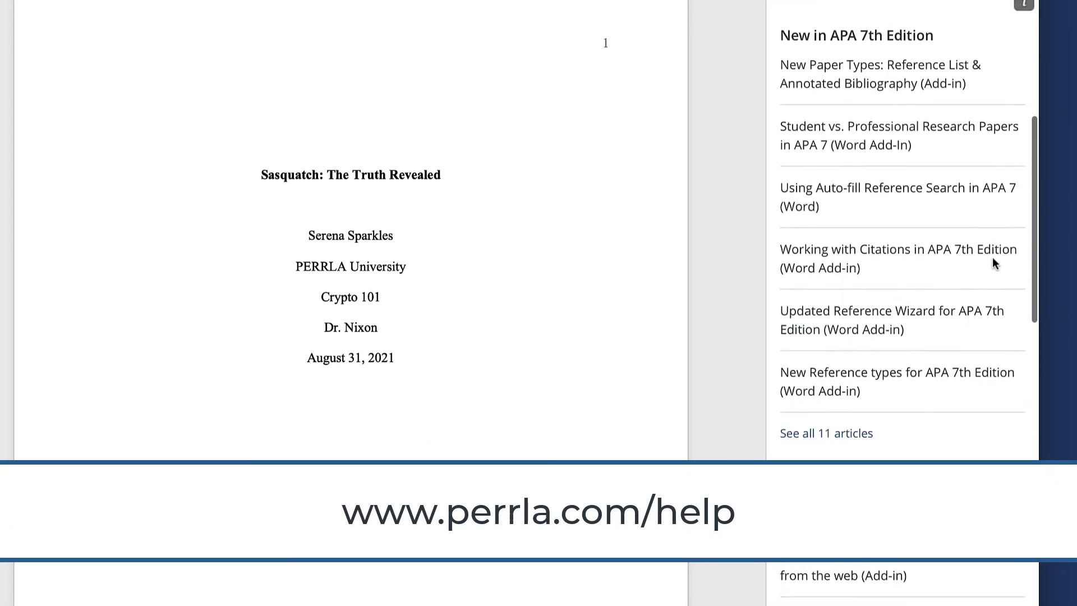
scroll(993, 260, down, 10)
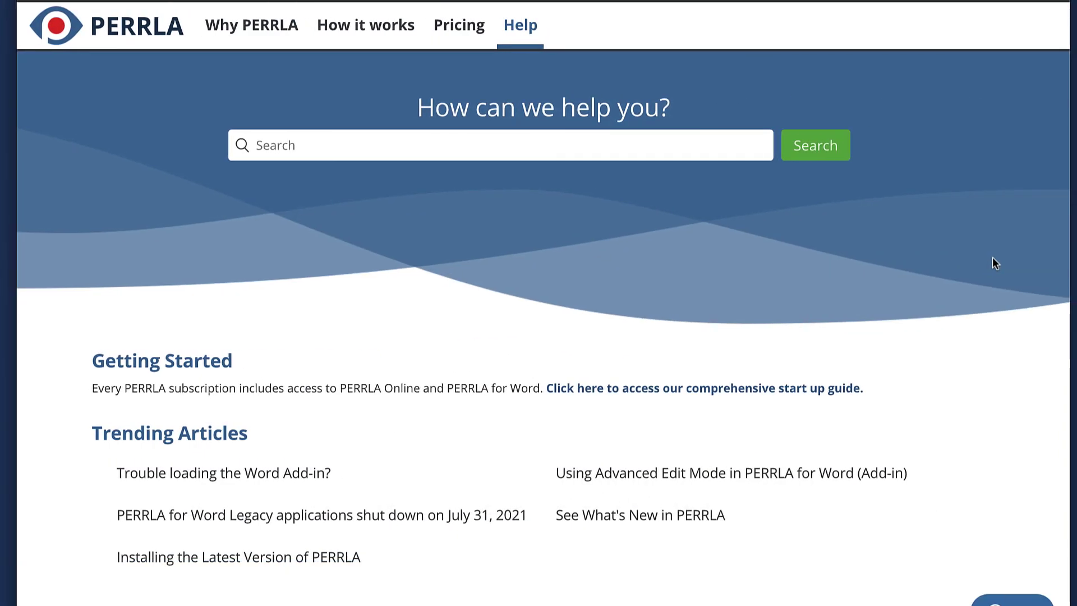
scroll(578, 241, down, 5)
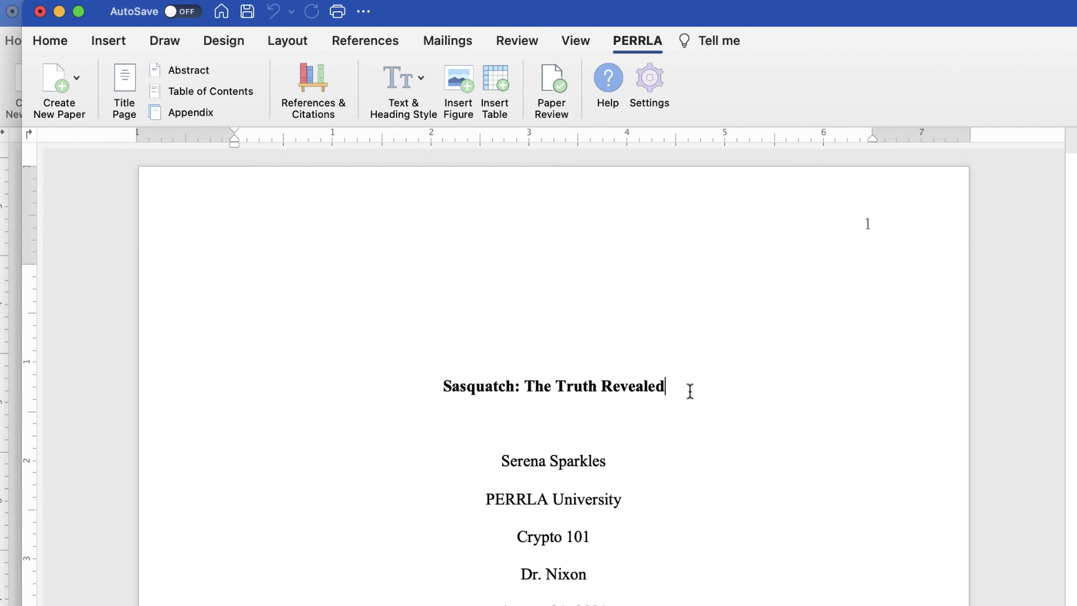
scroll(691, 391, down, 10)
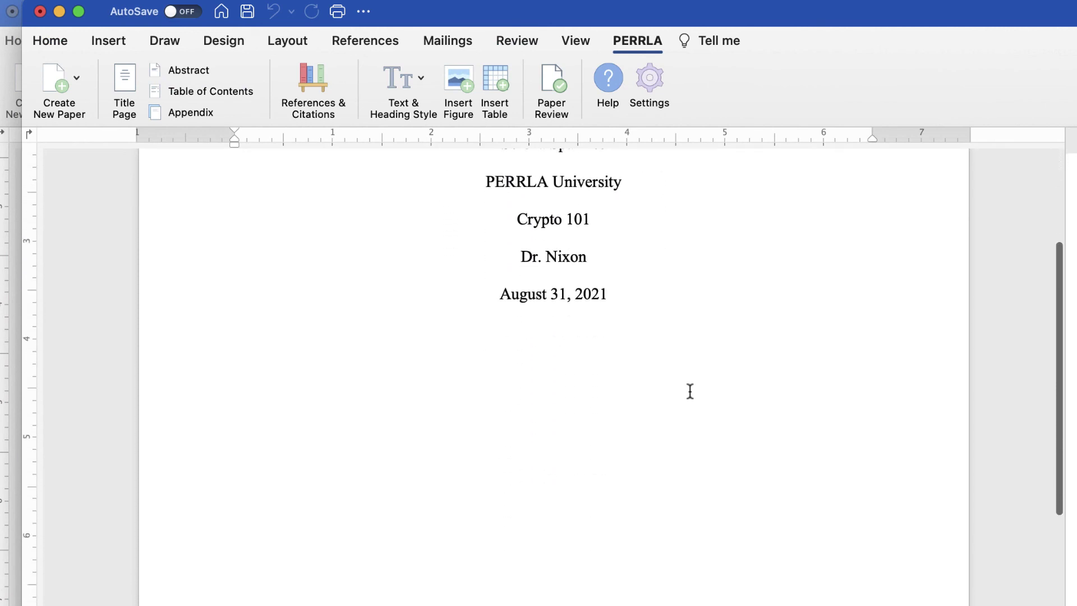
scroll(690, 391, down, 12)
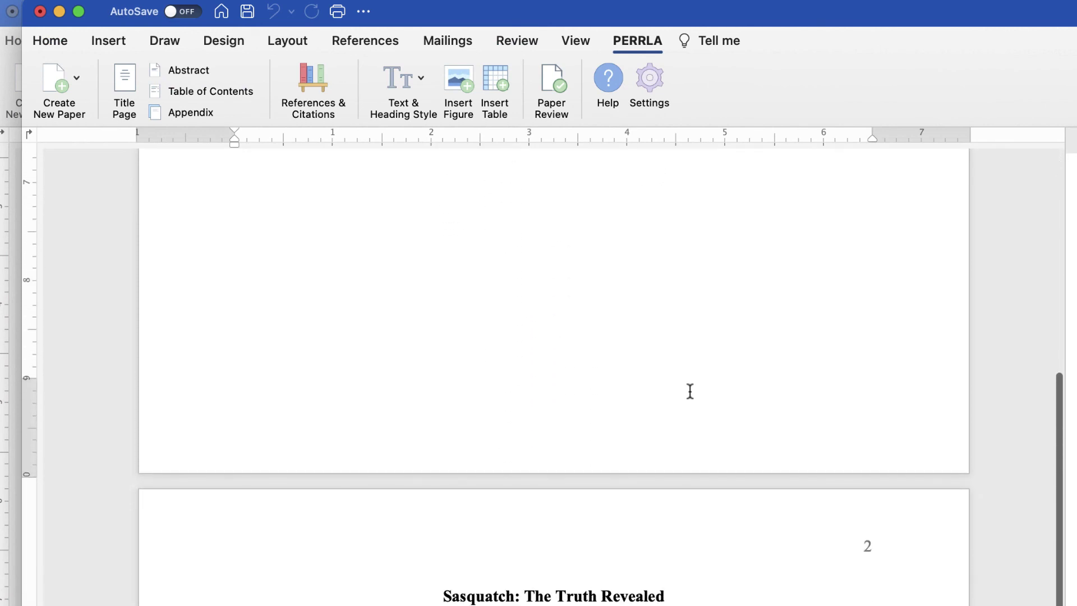
scroll(691, 391, down, 10)
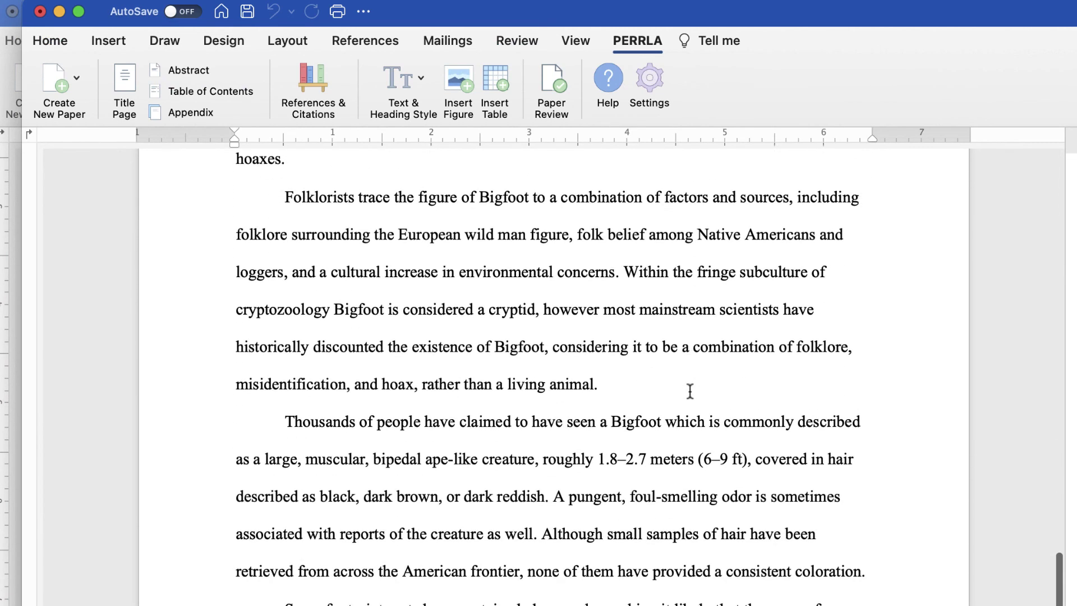
scroll(690, 391, down, 10)
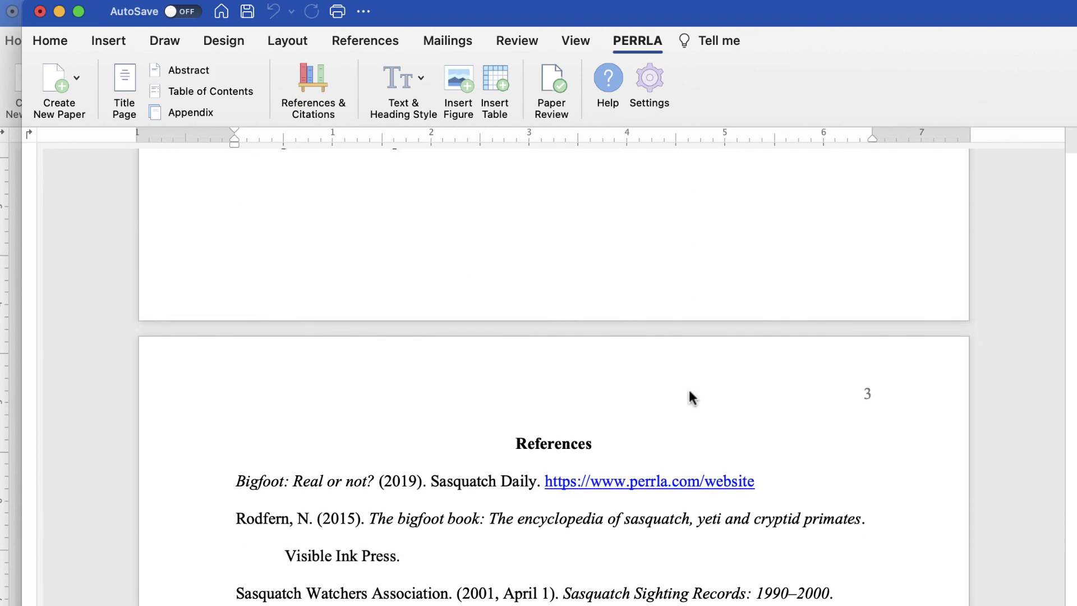
scroll(688, 388, up, 20)
scroll(691, 391, up, 20)
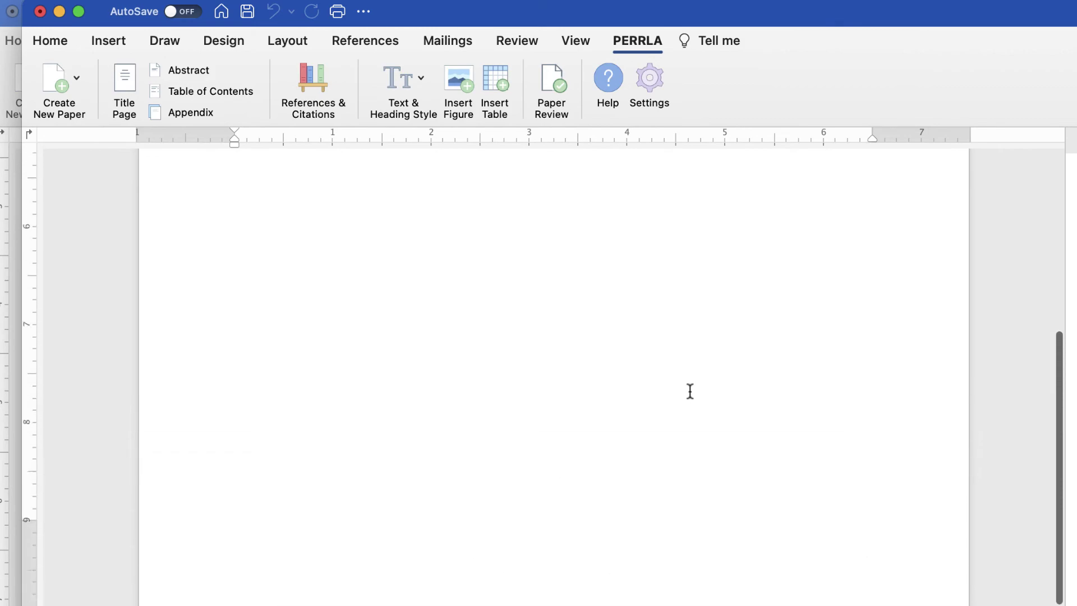